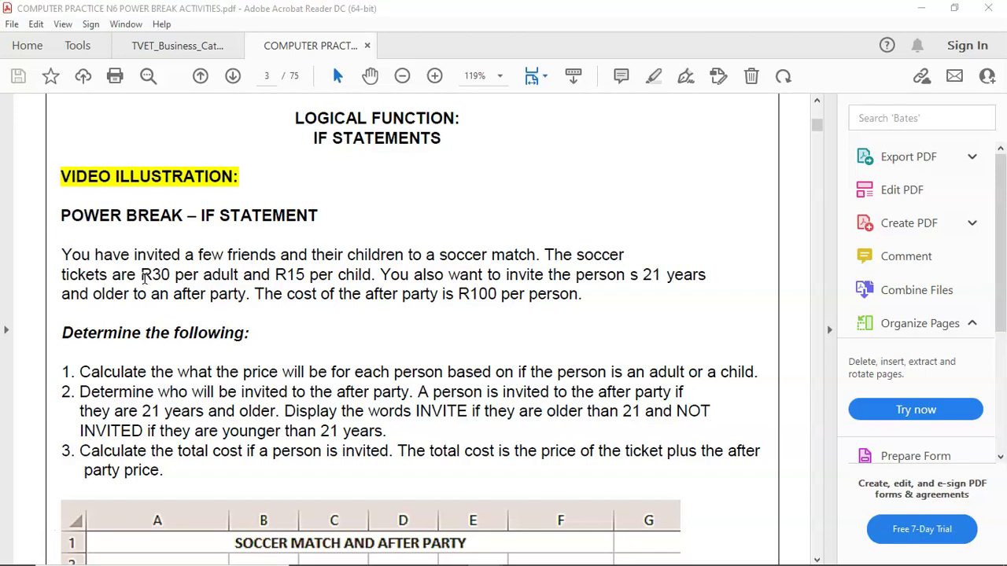
Scroll through the IF task PDF, then bring up the TVET Business Catalogue at page 9
scroll(175, 274, down, 15)
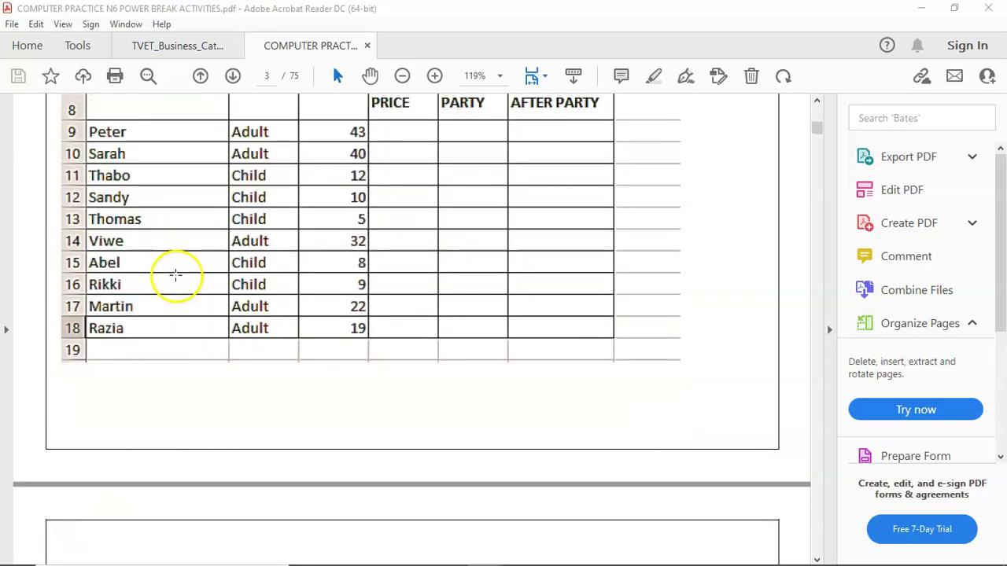
scroll(183, 255, up, 12)
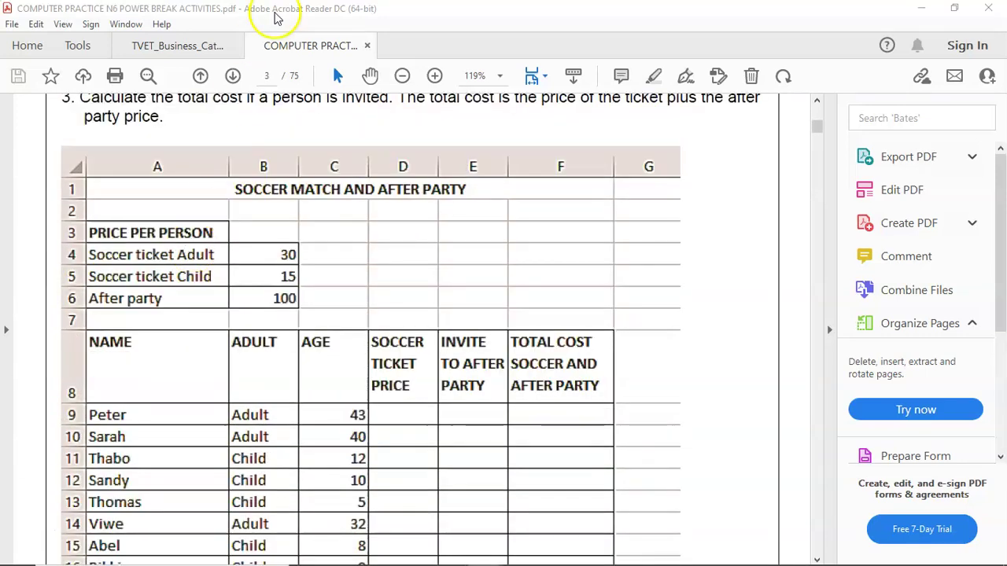
mouse_move(626, 555)
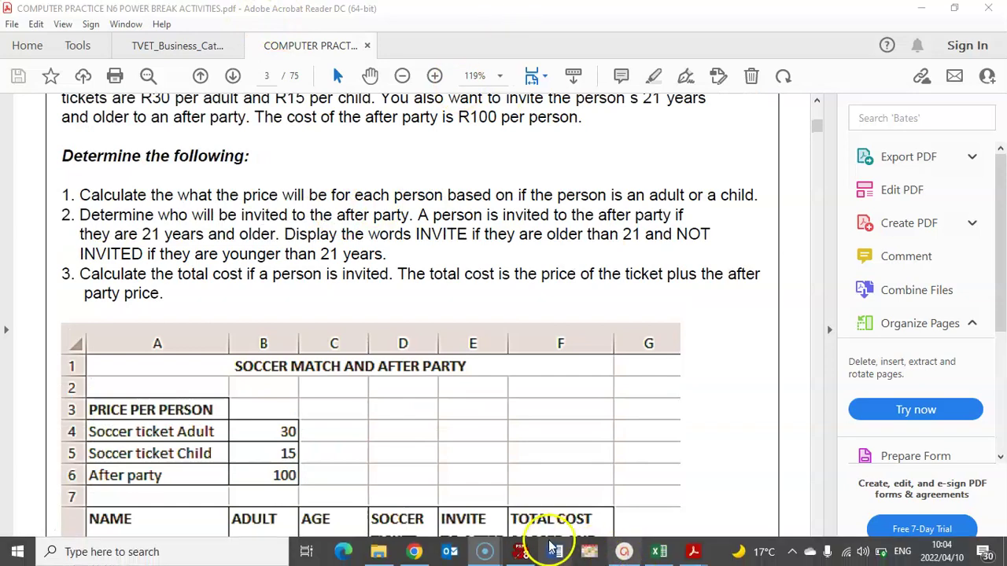
click(417, 552)
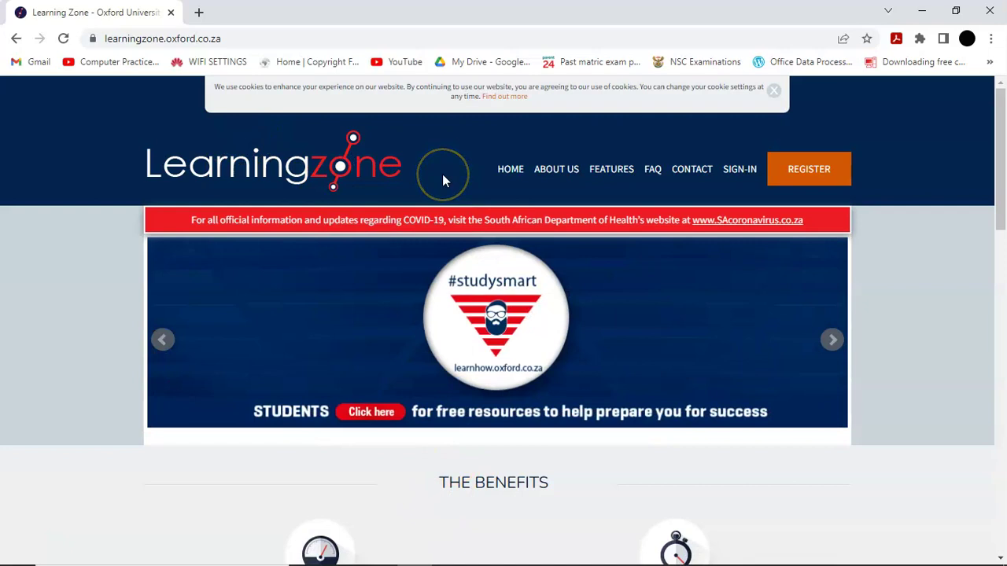
Switch from the TVET catalogue to the INVITE SOCCER workbook, then list the open Acrobat PDF windows
mouse_move(612, 555)
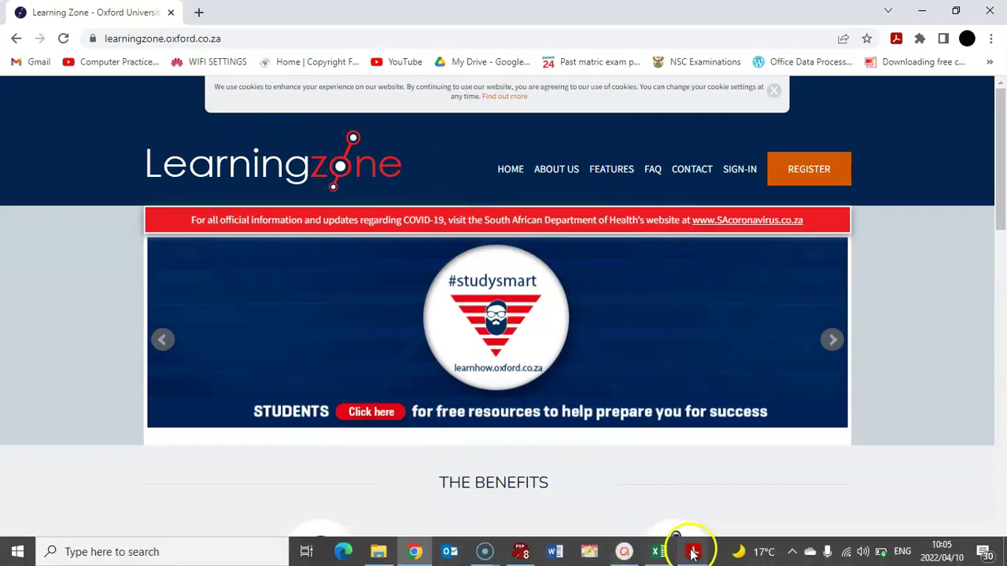
mouse_move(692, 552)
click(645, 513)
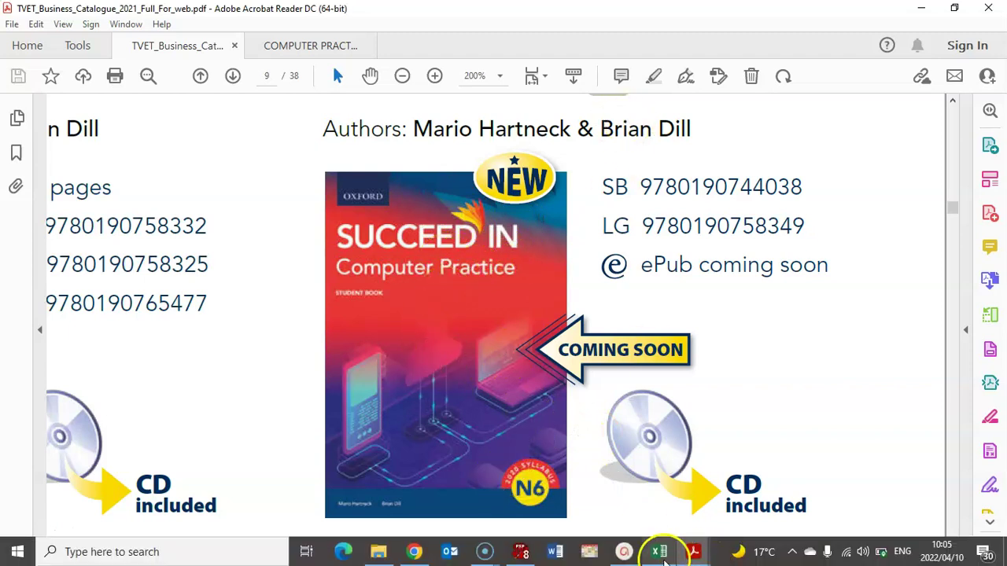
click(662, 555)
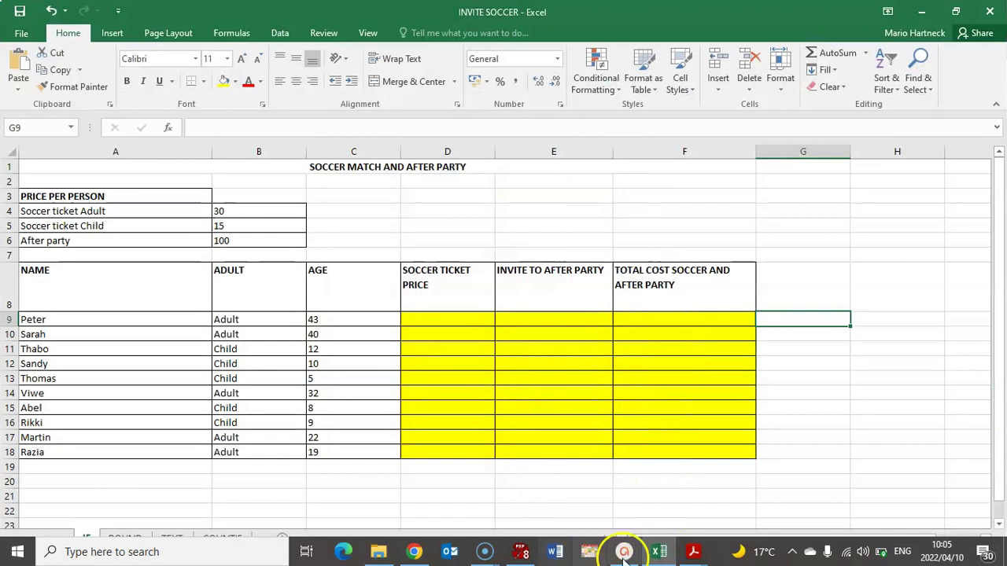
click(693, 552)
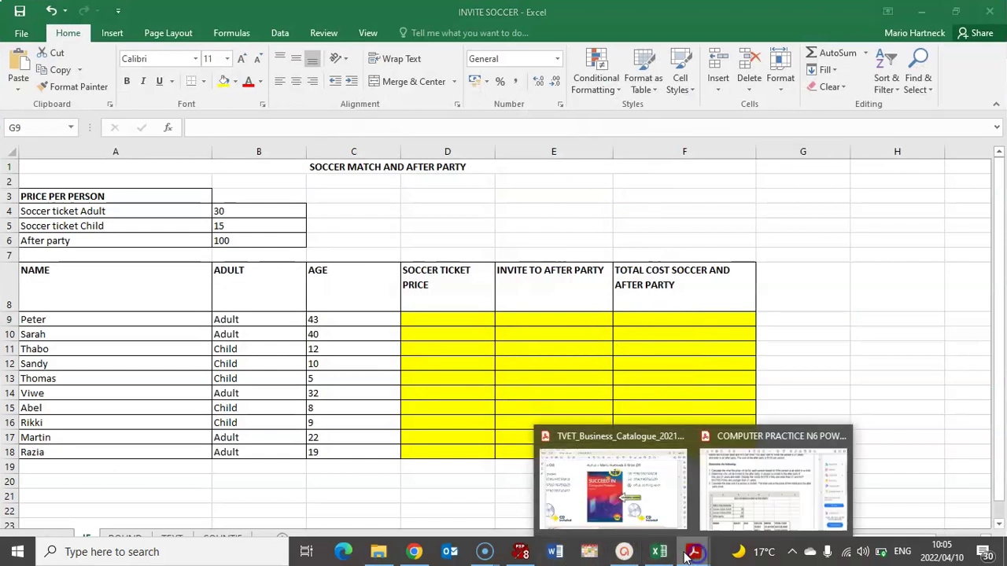
Scroll through the COMPUTER PRACTICE soccer/after-party task and sample table, then return to INVITE SOCCER
click(759, 491)
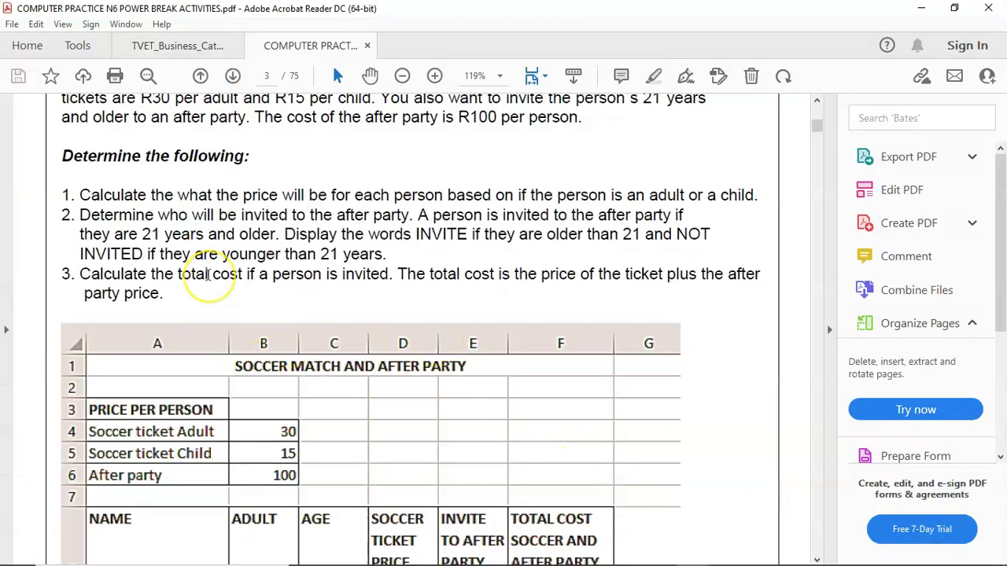
scroll(117, 197, up, 2)
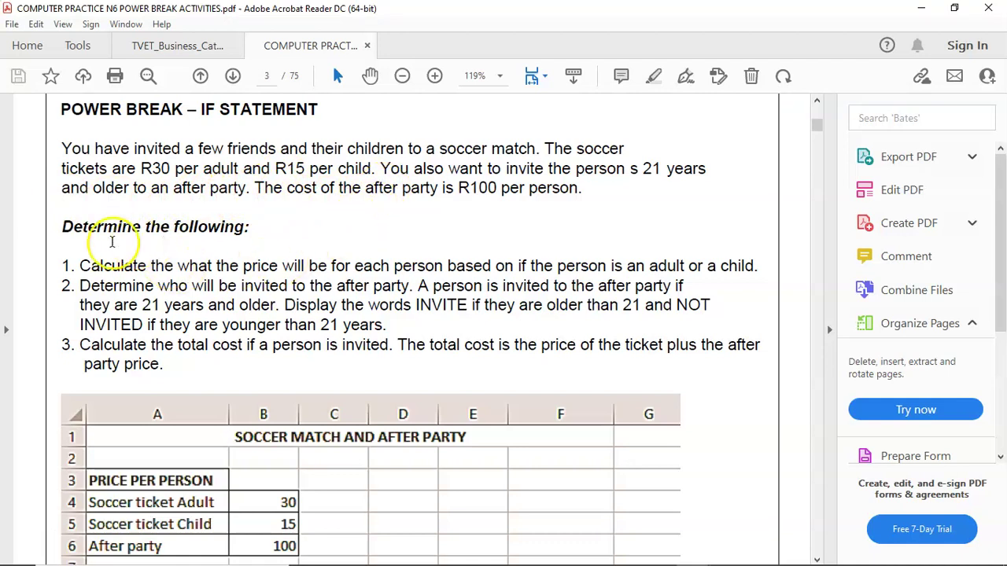
scroll(110, 237, down, 1)
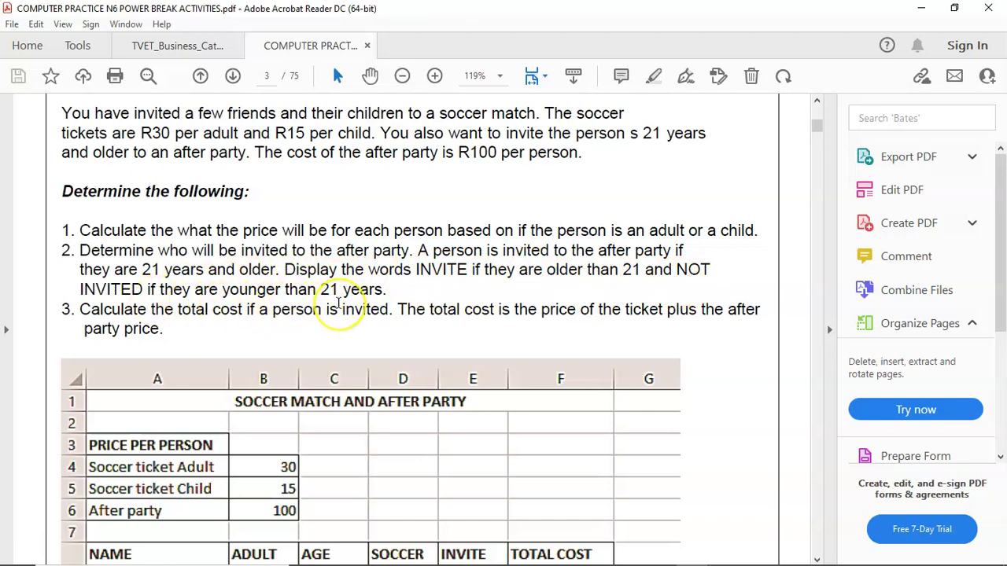
scroll(361, 310, down, 2)
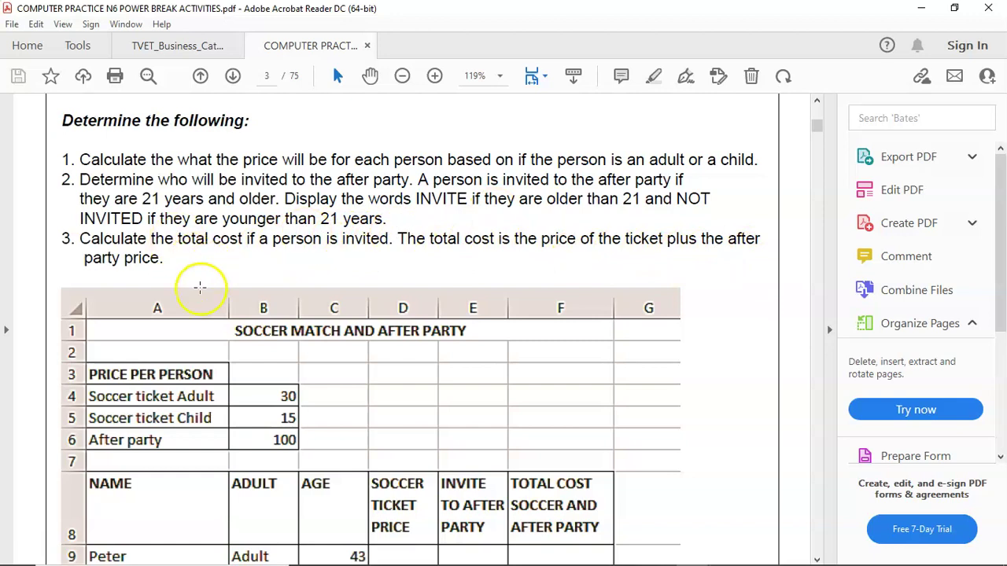
scroll(211, 298, down, 2)
scroll(233, 301, down, 2)
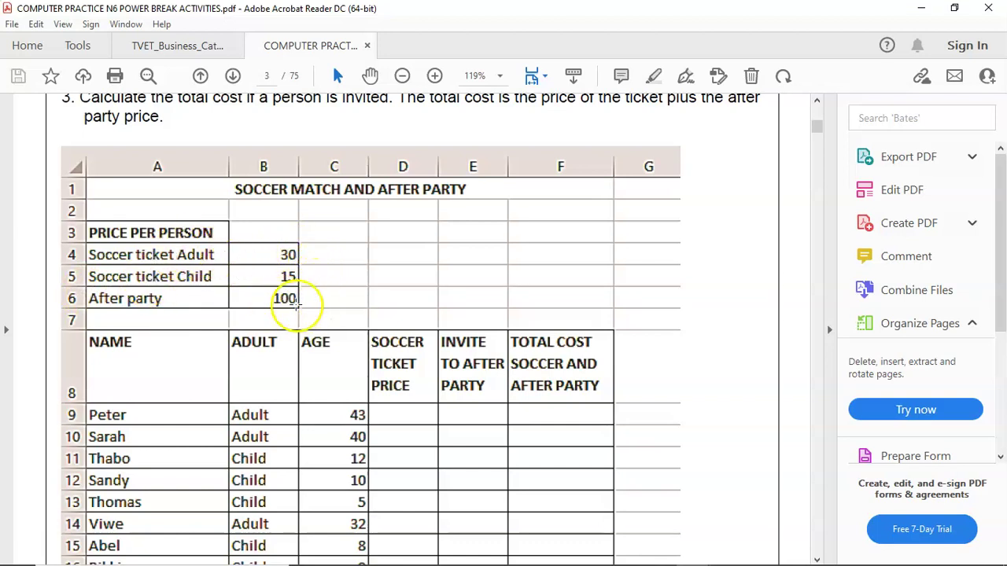
scroll(319, 284, down, 2)
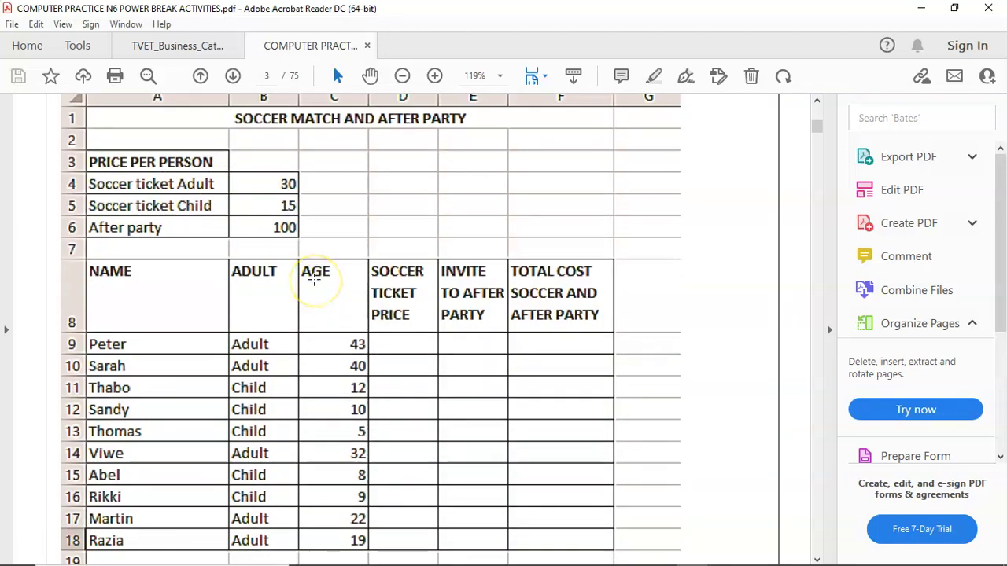
scroll(314, 277, down, 1)
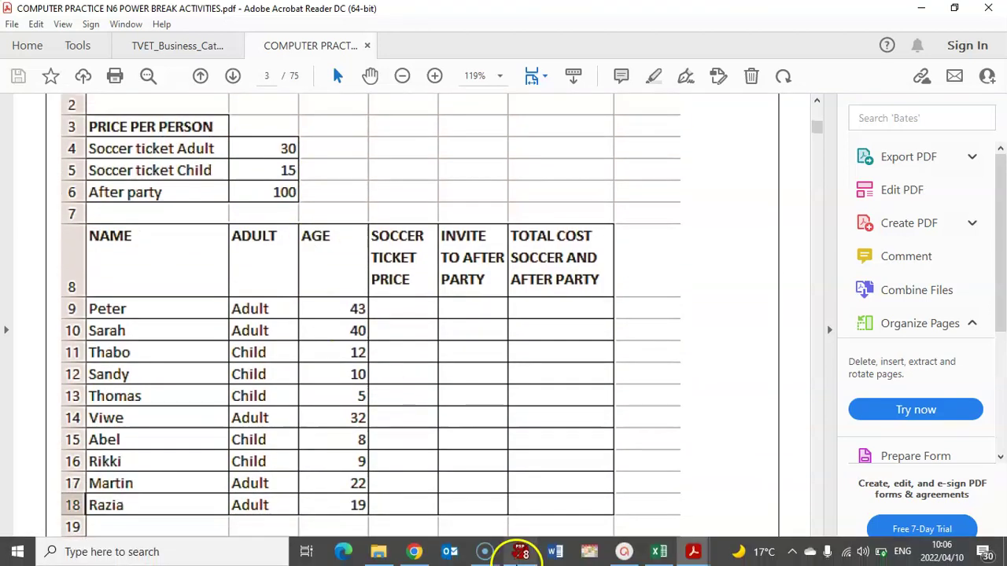
click(658, 559)
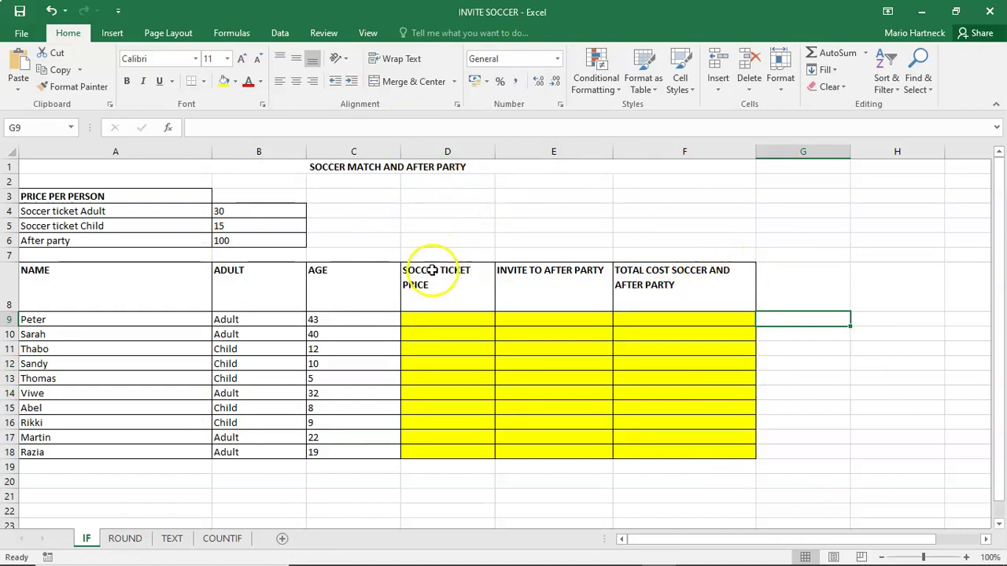
Inspect the empty cells D9, E9 and F9 in turn, ending back on D9
click(440, 319)
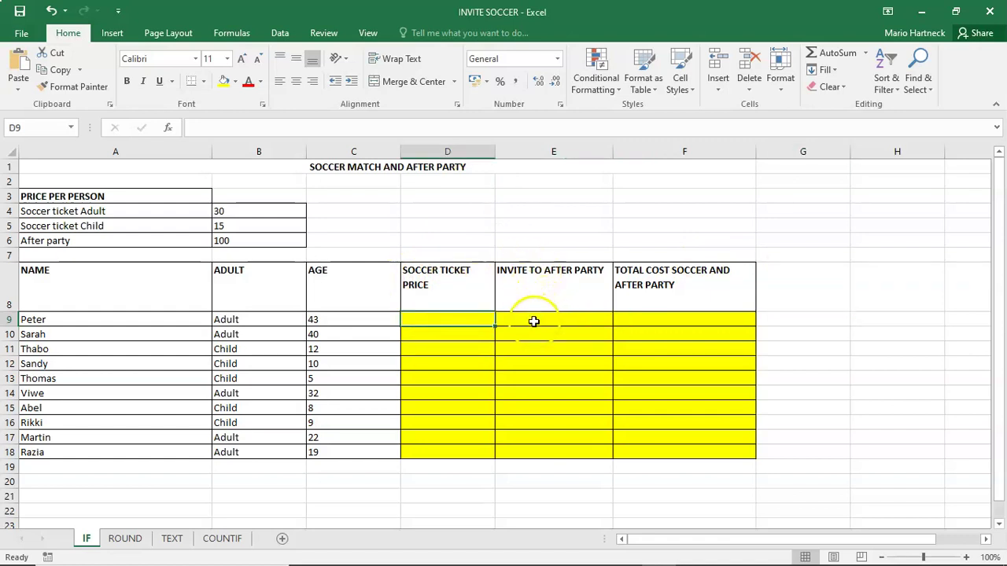
click(540, 318)
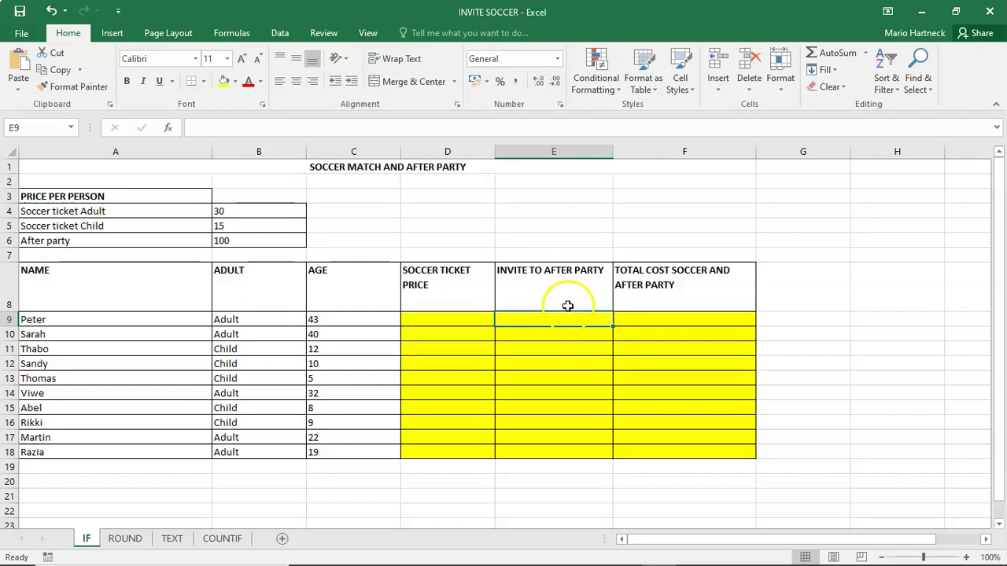
click(646, 321)
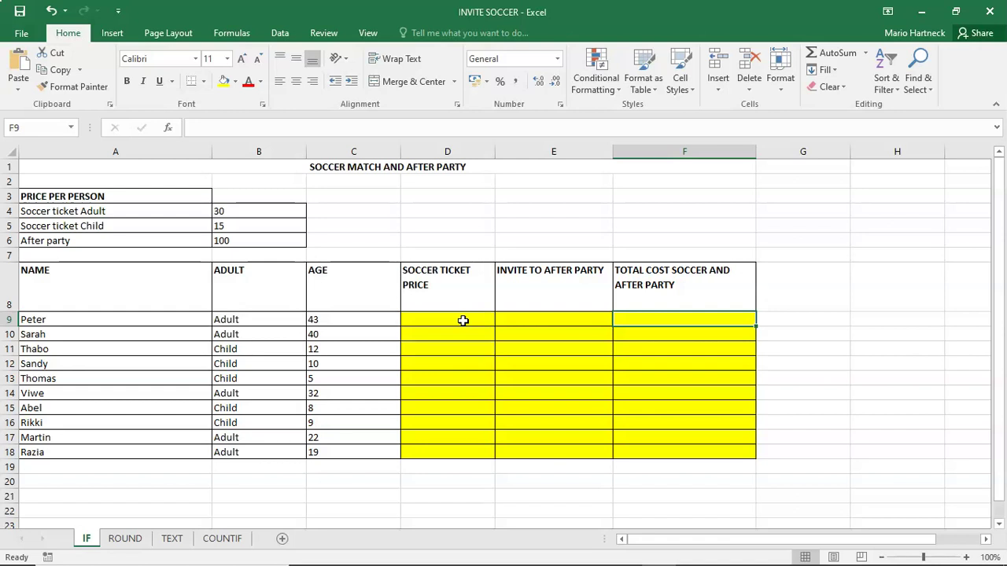
click(463, 320)
Bring the COMPUTER PRACTICE PDF forward and scroll up to the three task questions
mouse_move(644, 550)
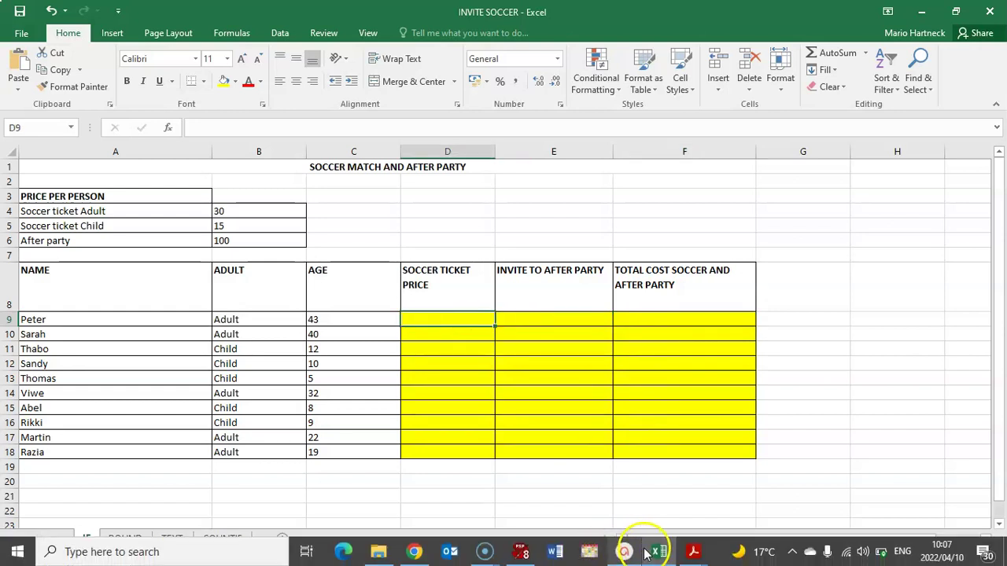
mouse_move(683, 554)
click(728, 480)
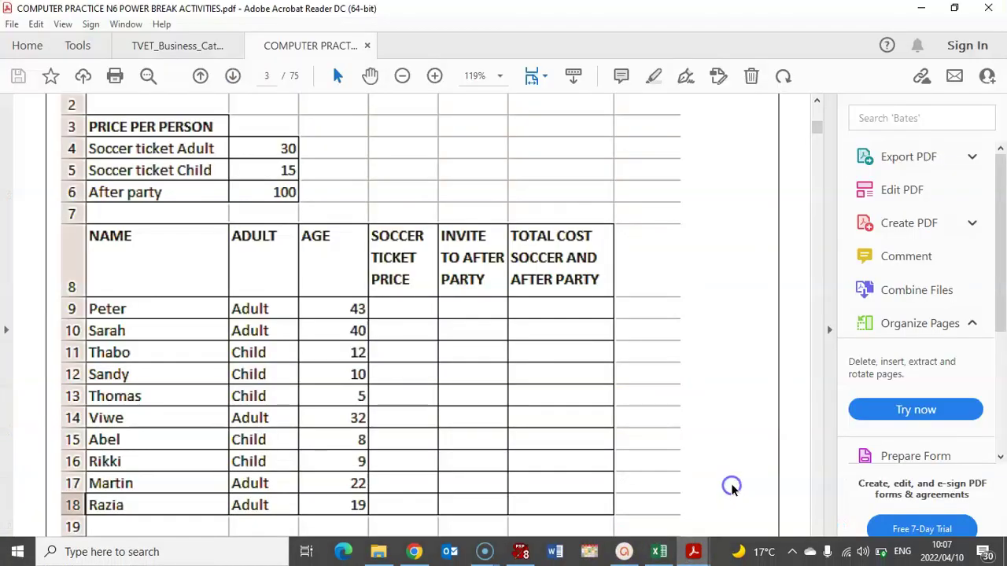
scroll(179, 266, up, 5)
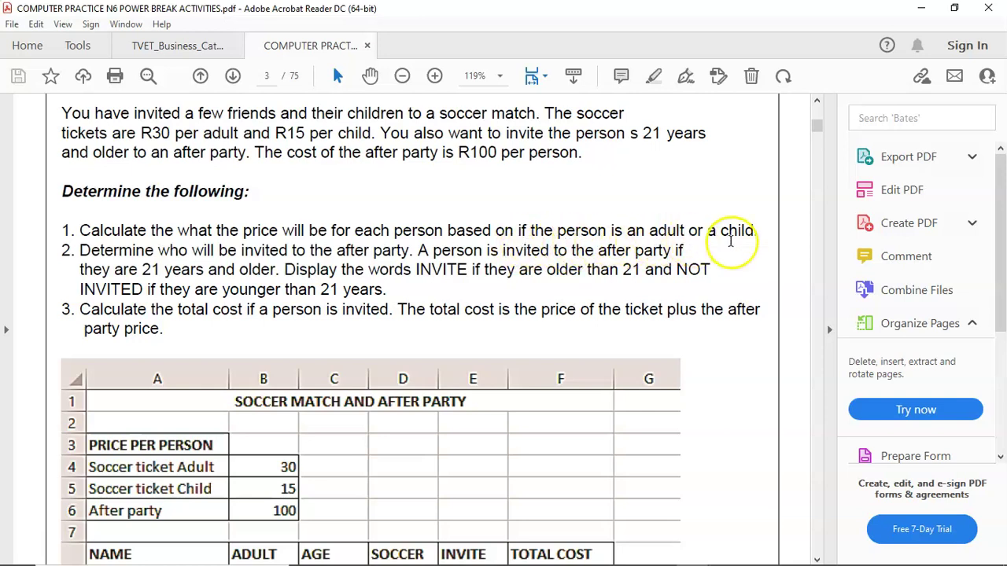
Check the adult (B4) and child (B5) ticket prices, select D9, and list the Logical functions
mouse_move(622, 554)
click(660, 553)
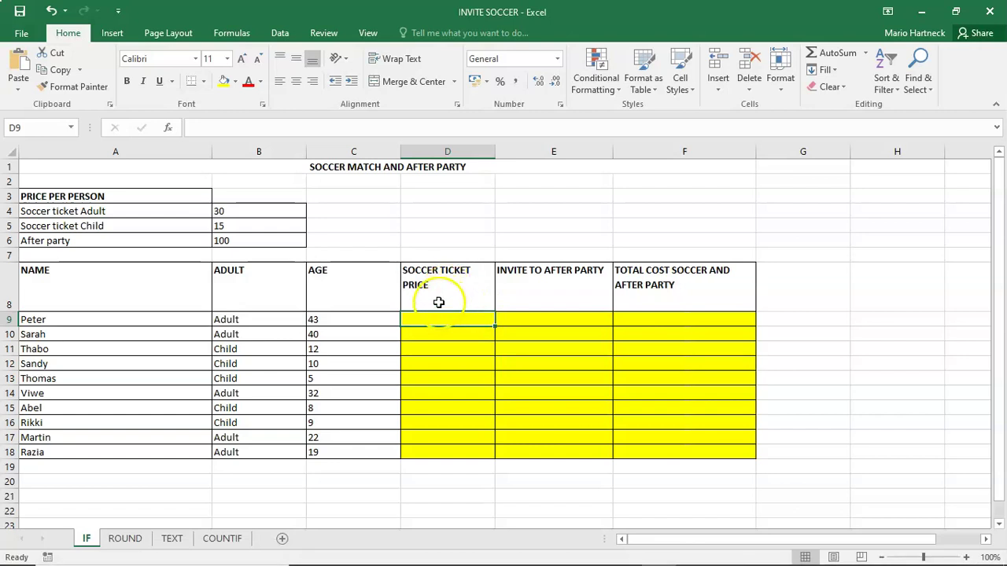
click(239, 211)
click(233, 226)
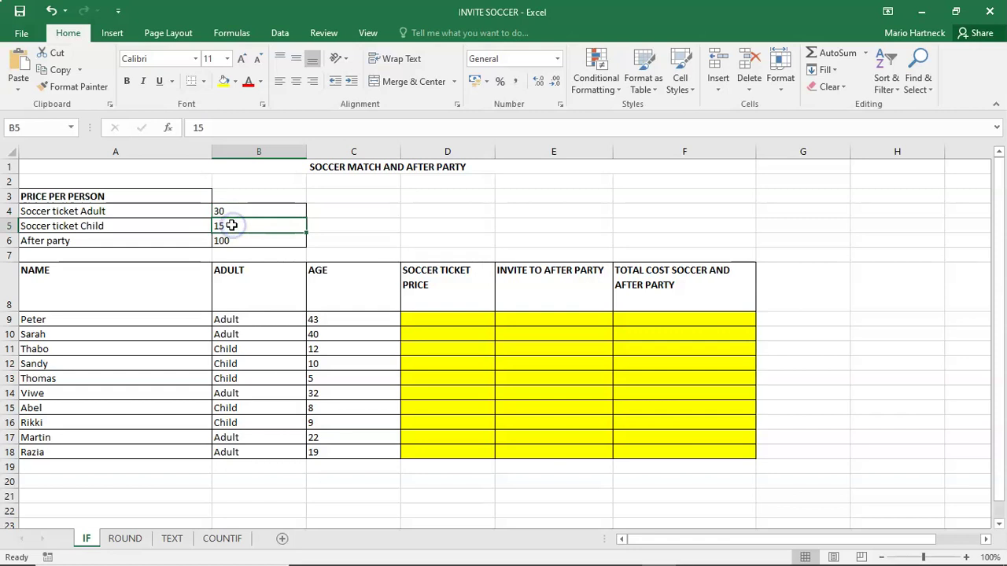
click(439, 321)
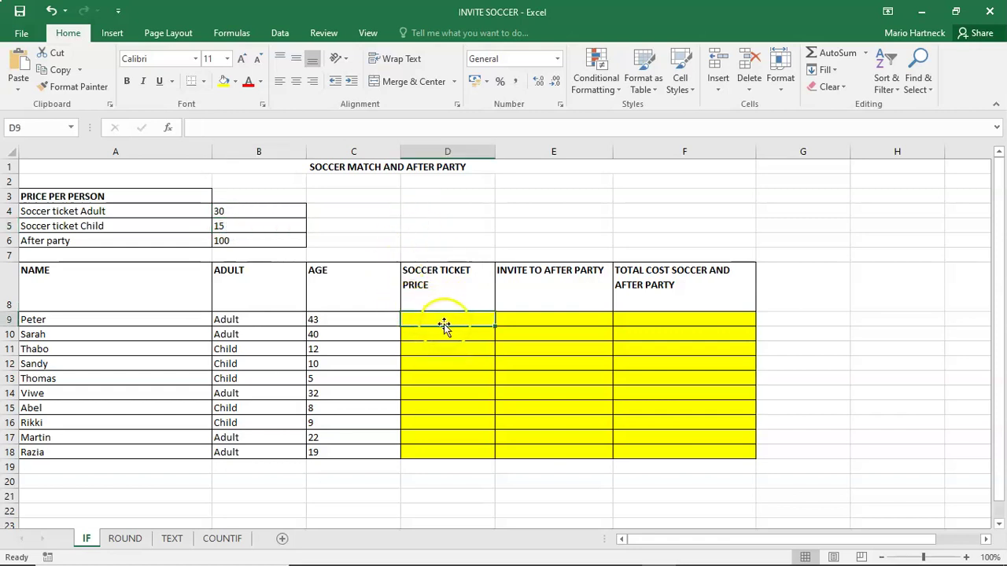
click(226, 36)
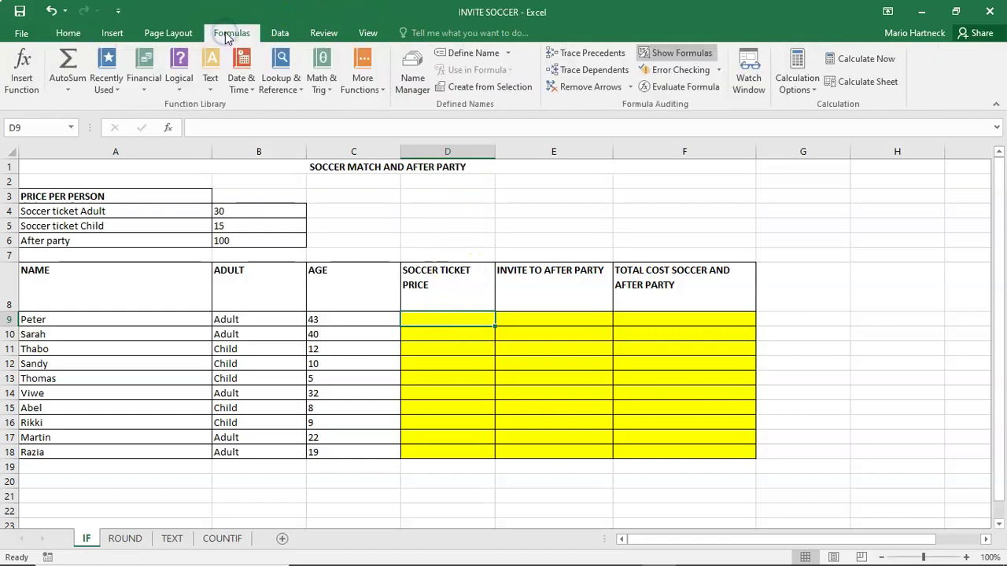
click(180, 85)
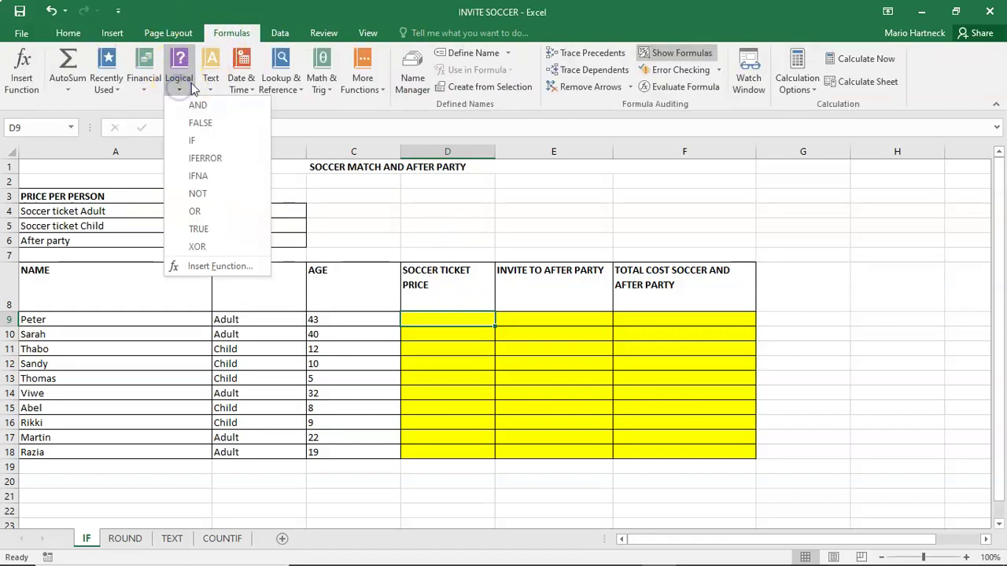
Insert IF into D9 and step through its Logical_test, Value_if_true and Value_if_false boxes
click(203, 141)
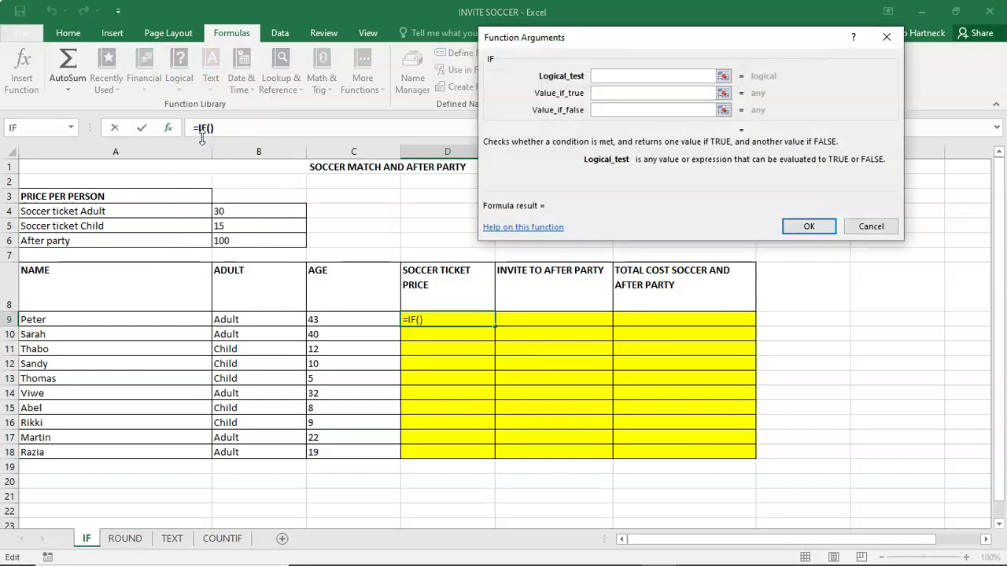
click(600, 95)
click(596, 110)
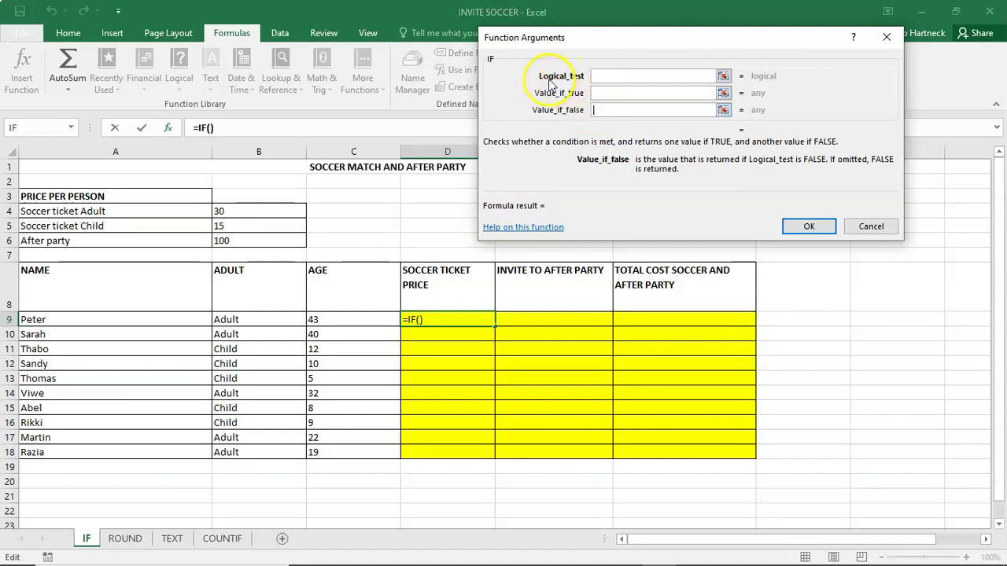
click(597, 75)
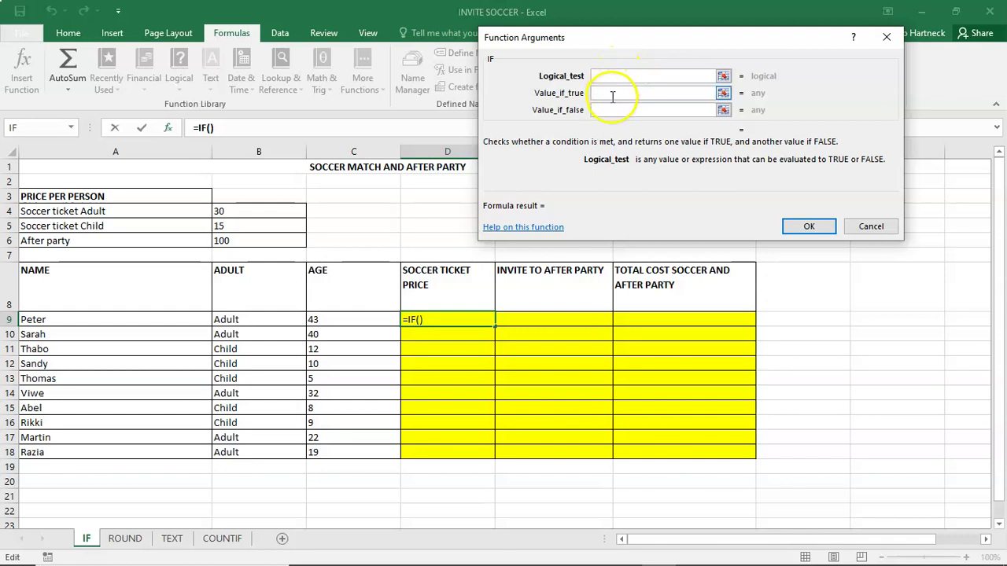
click(610, 96)
click(613, 110)
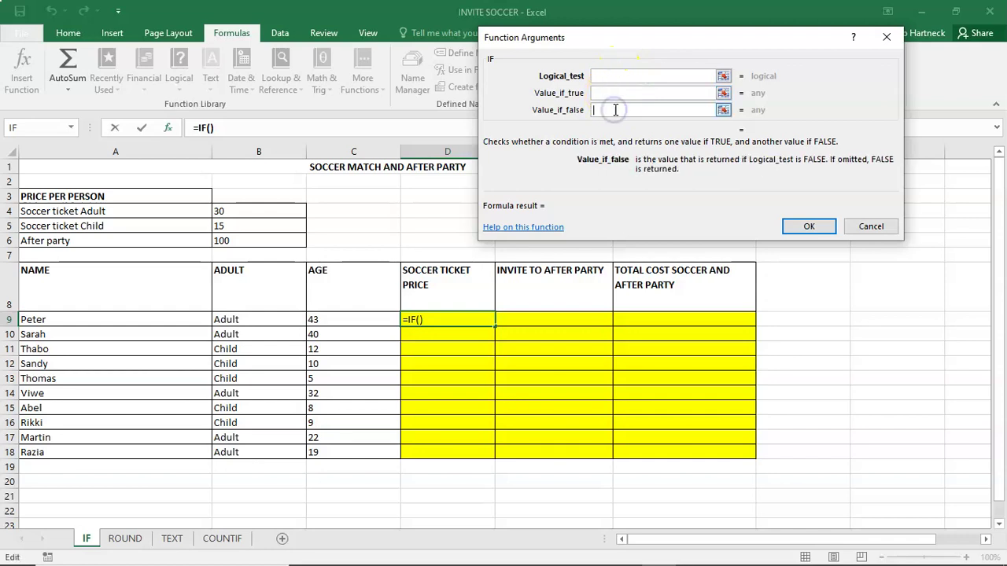
click(614, 93)
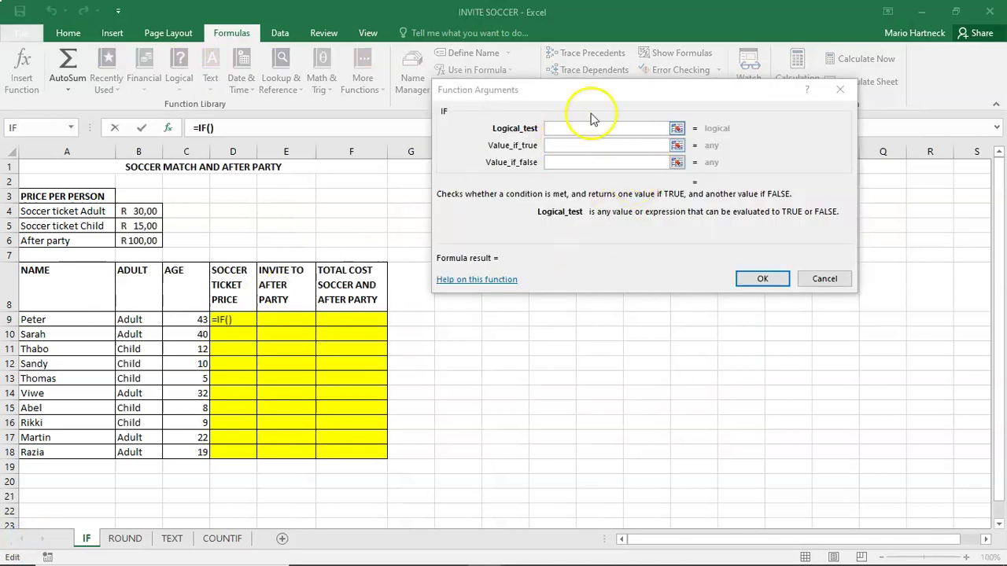
click(569, 127)
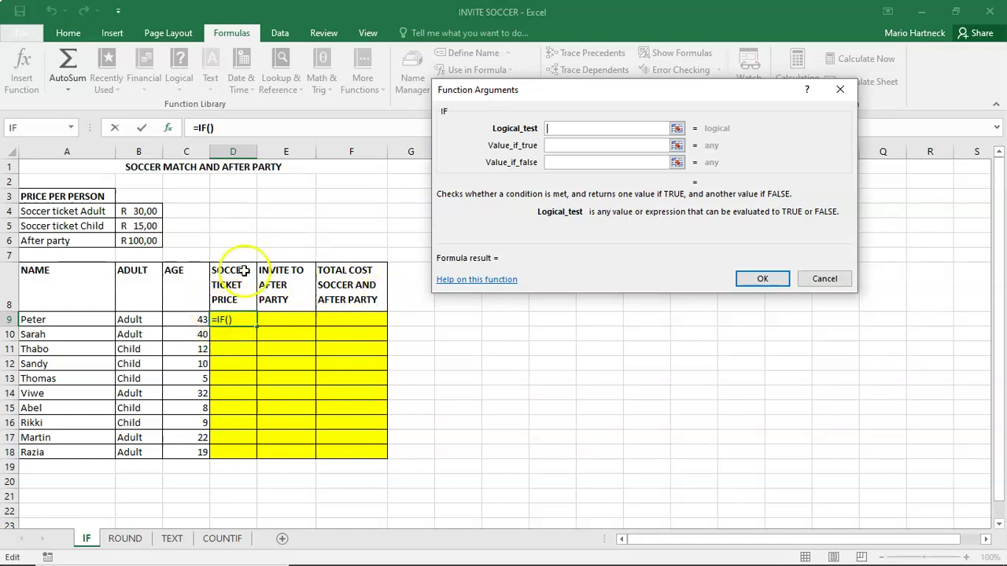
Enter =IF(C9>21;$B$4;$B$5) in D9 for Peter's ticket price
click(199, 319)
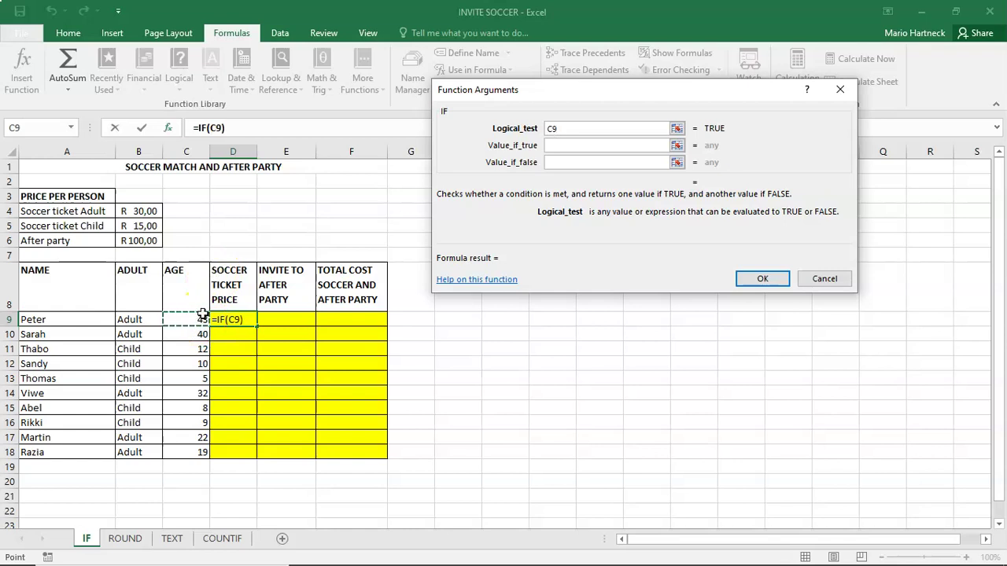
text(>21)
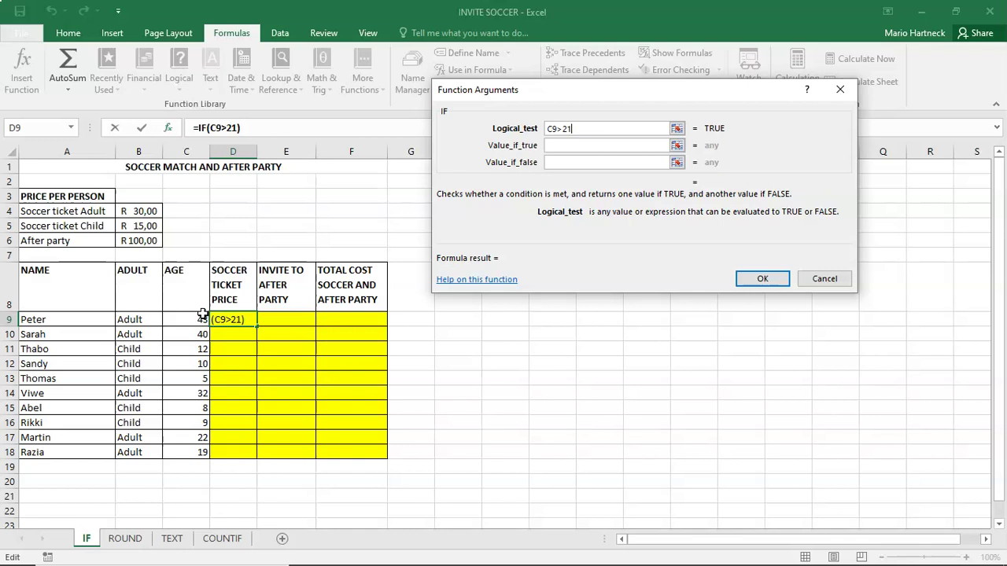
click(580, 145)
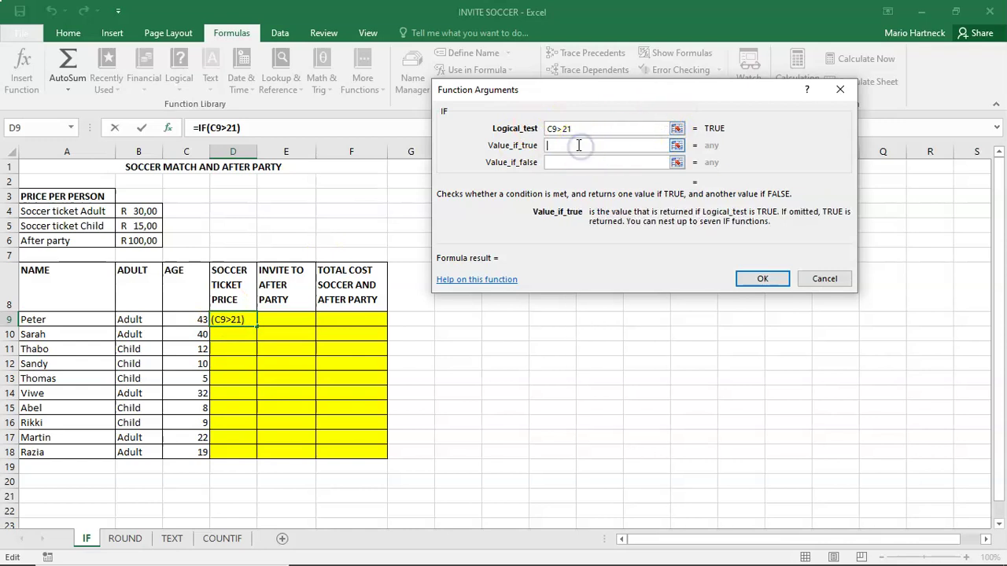
click(136, 210)
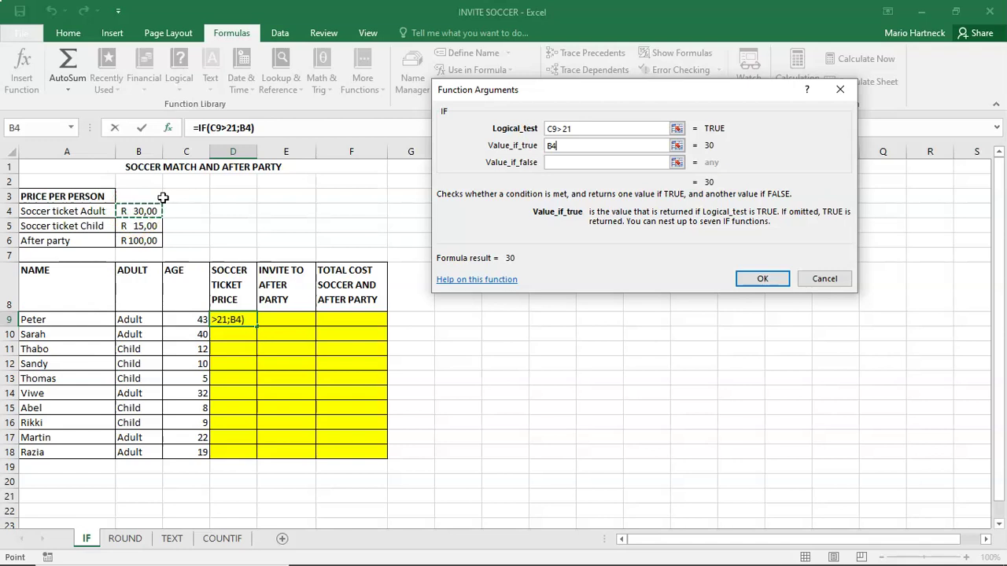
key(F4)
click(555, 164)
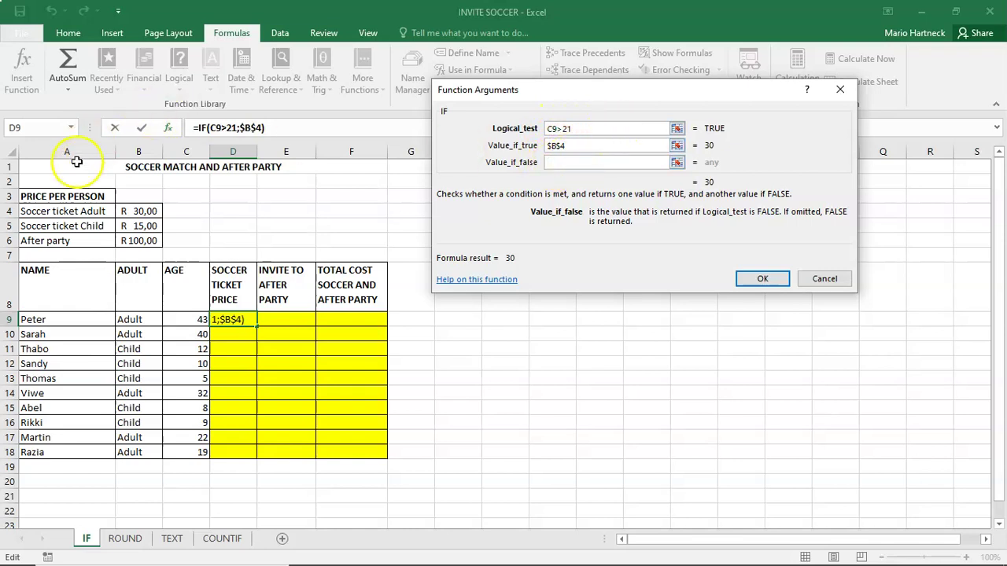
click(144, 226)
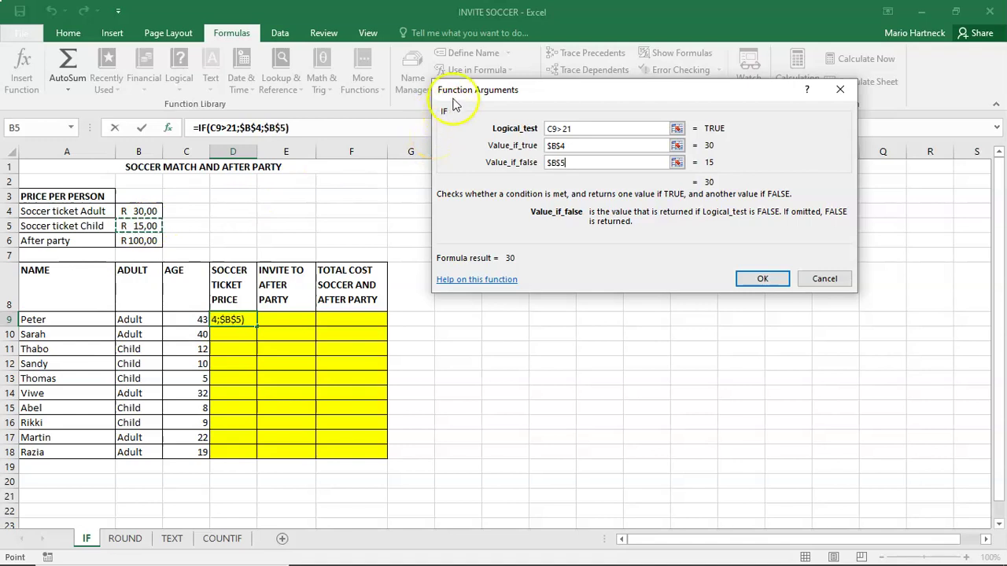
click(762, 280)
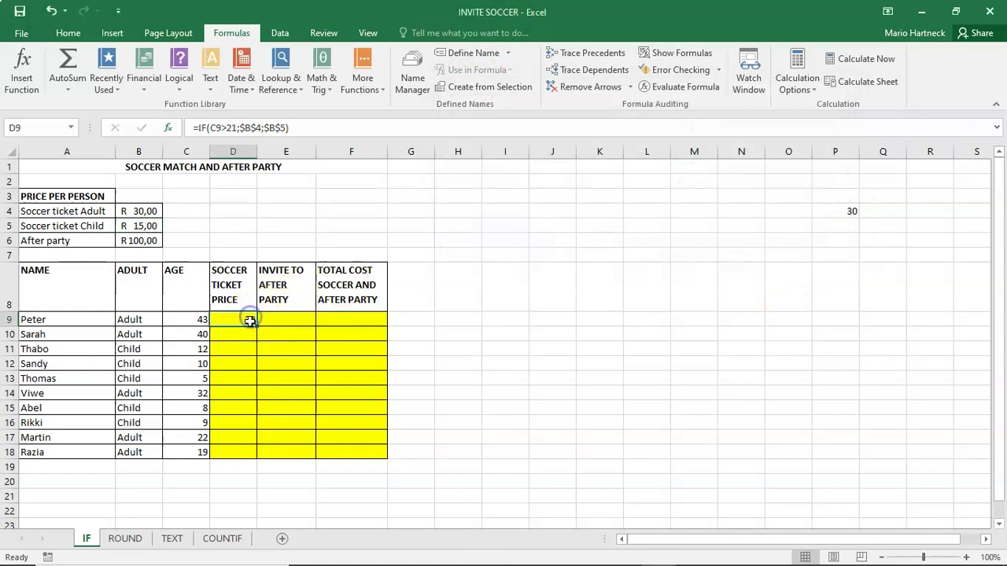
Fill the D9 price formula down to D18 and check the copied formulas
drag(256, 327, 250, 451)
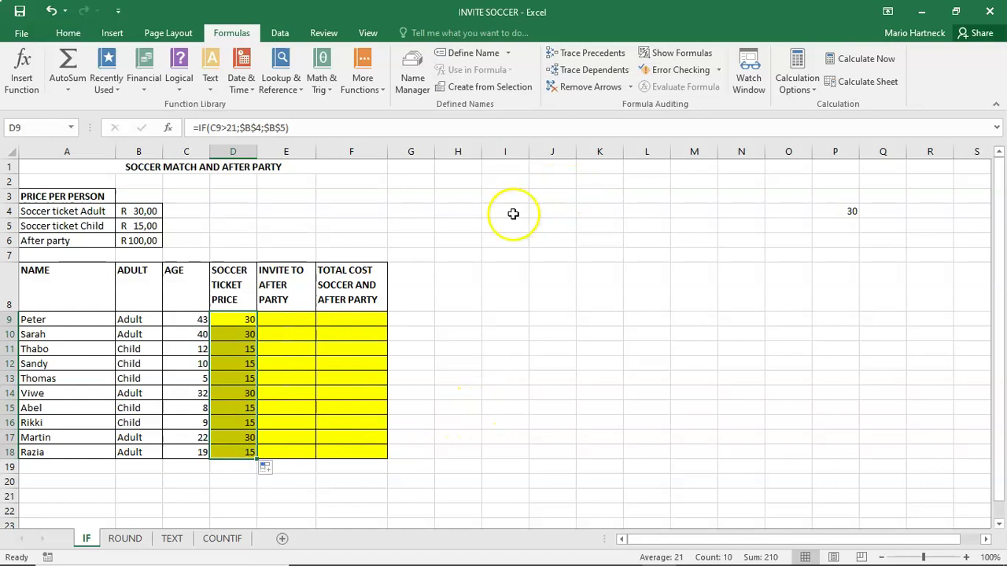
click(293, 360)
click(251, 319)
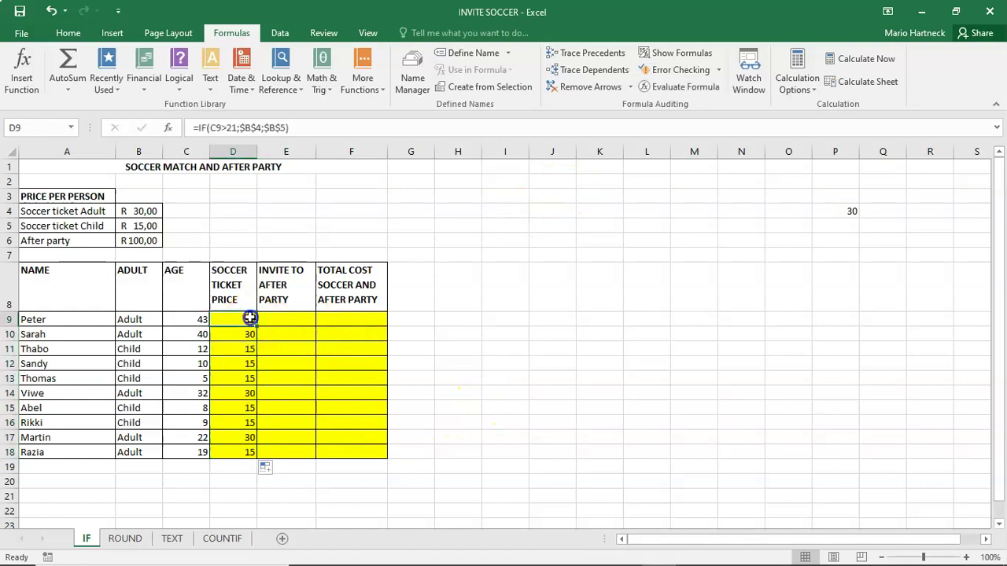
click(249, 334)
click(249, 349)
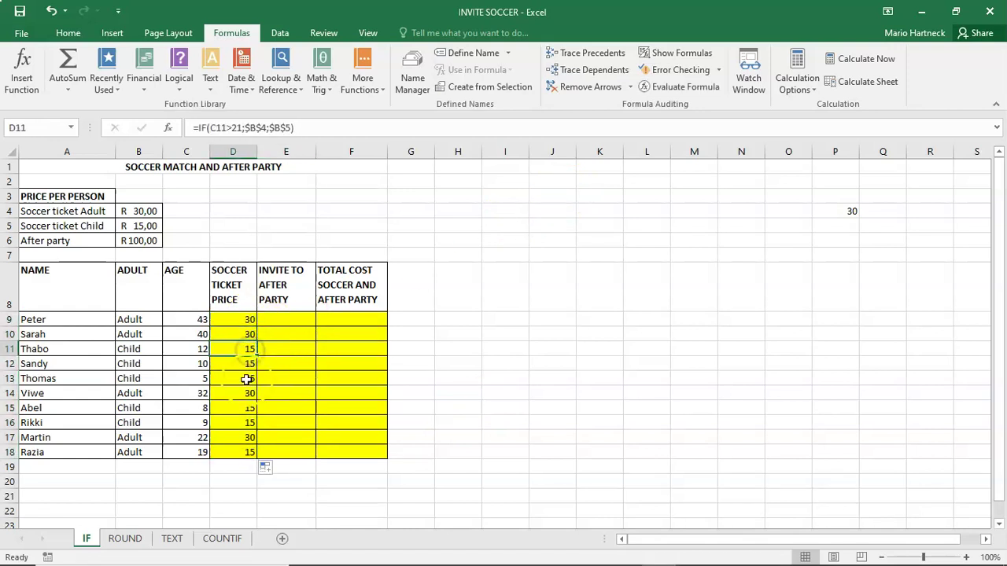
click(250, 365)
click(249, 379)
click(250, 393)
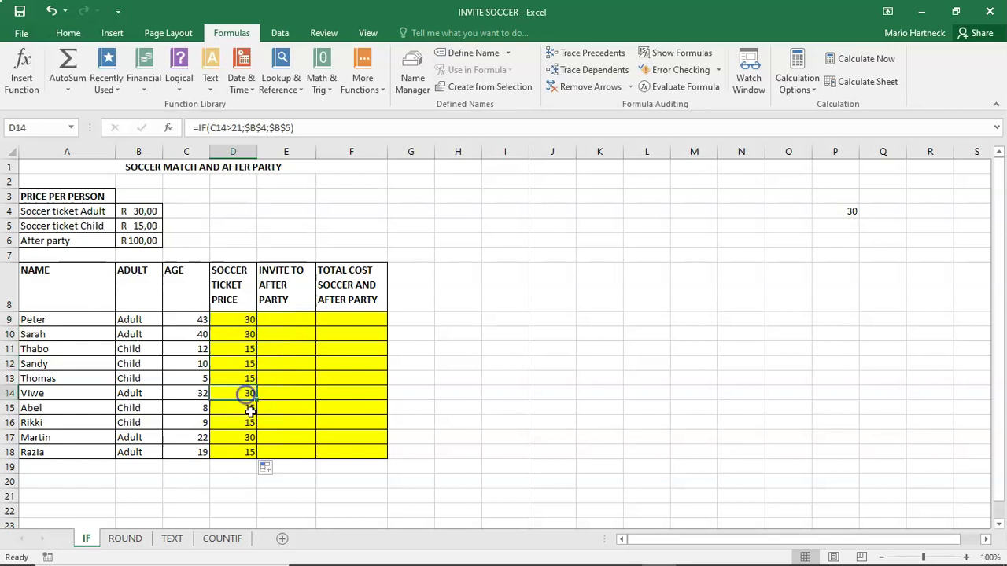
click(250, 438)
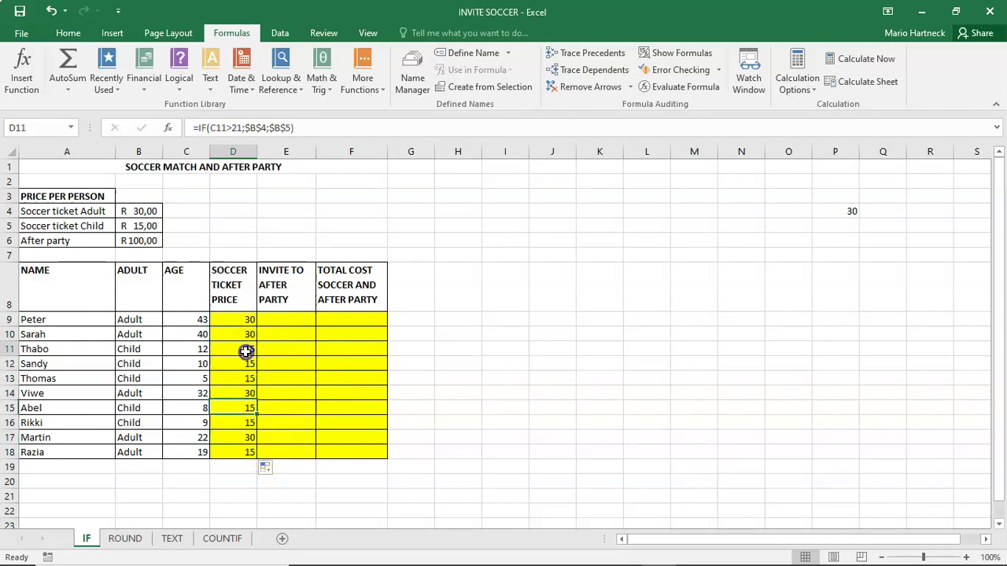
drag(244, 349, 241, 423)
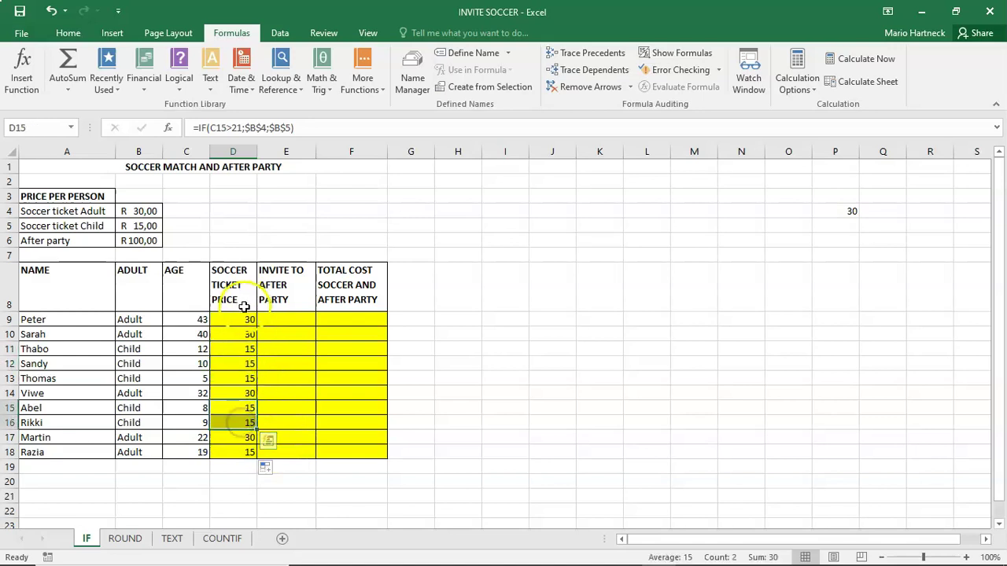
drag(245, 320, 238, 455)
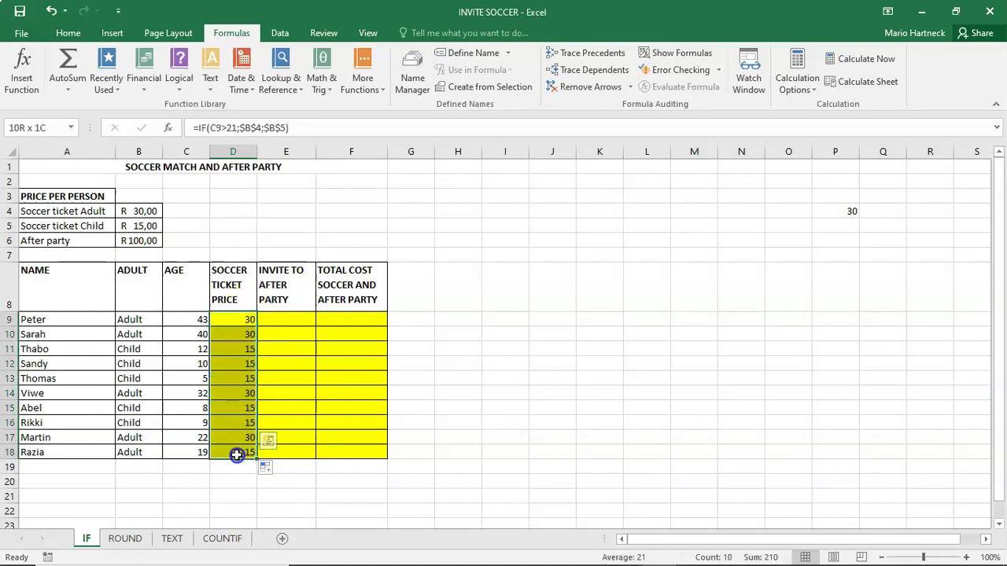
Format D9:D18 as Currency so prices read R30,00 and R15,00
click(68, 33)
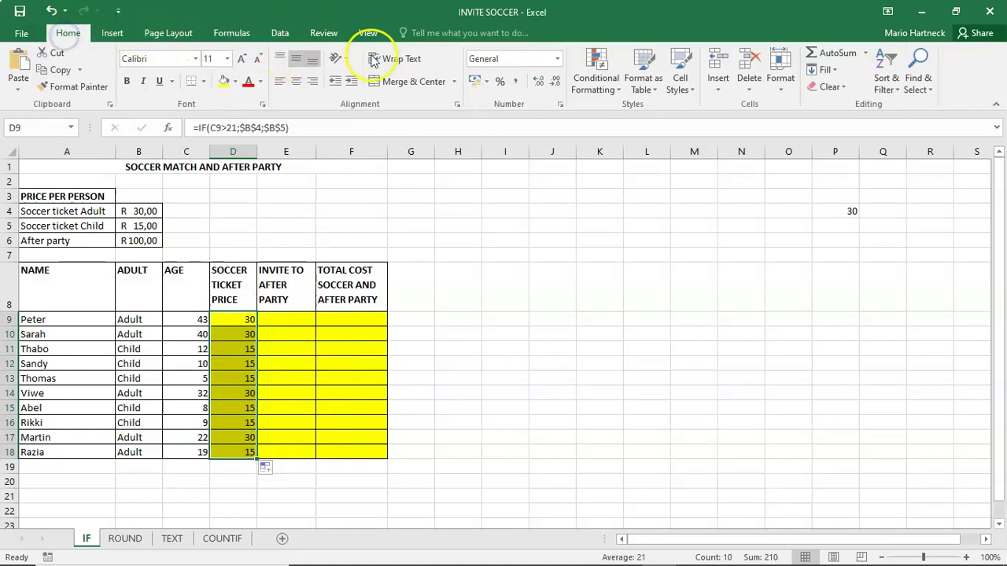
click(557, 58)
click(523, 150)
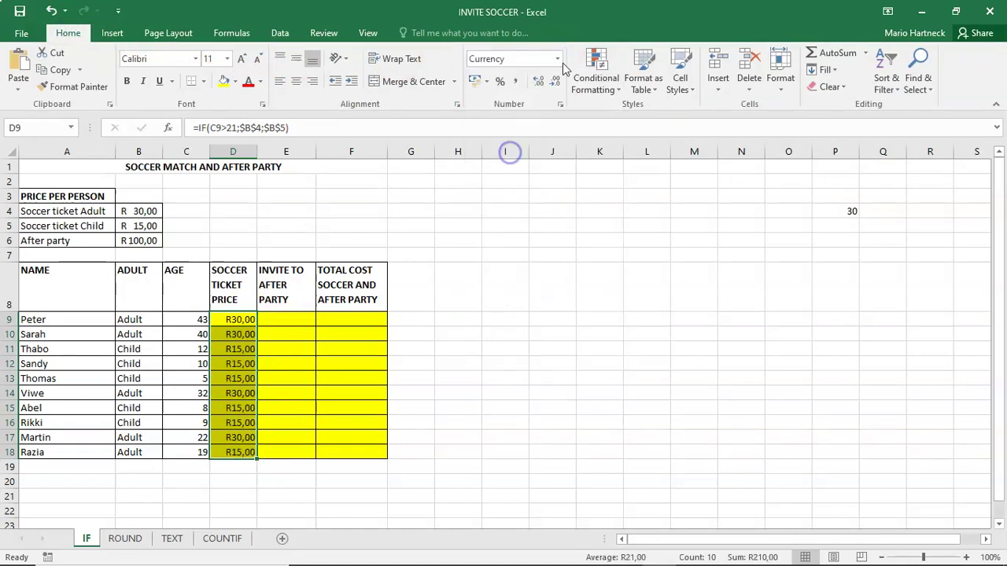
click(550, 409)
click(272, 321)
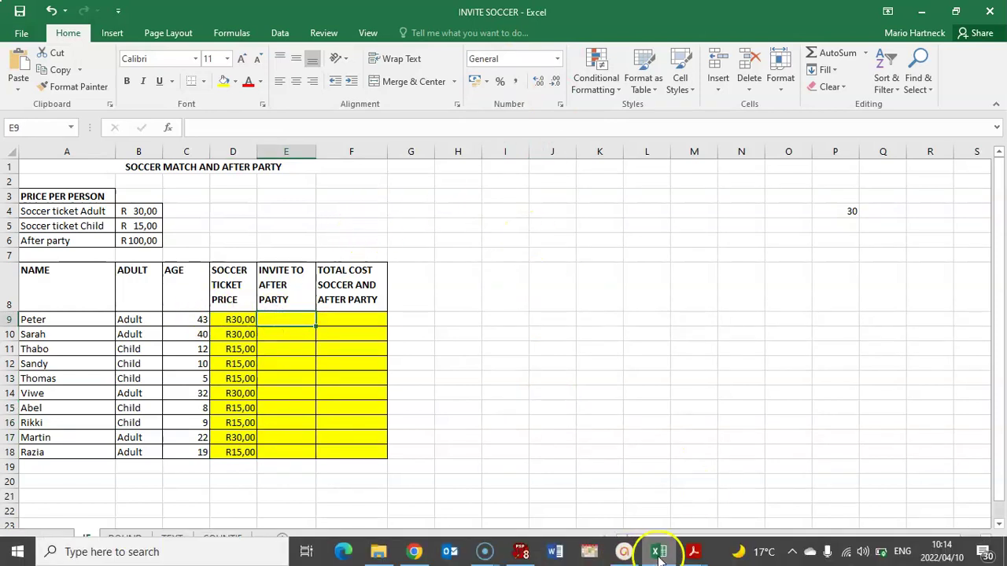
click(694, 554)
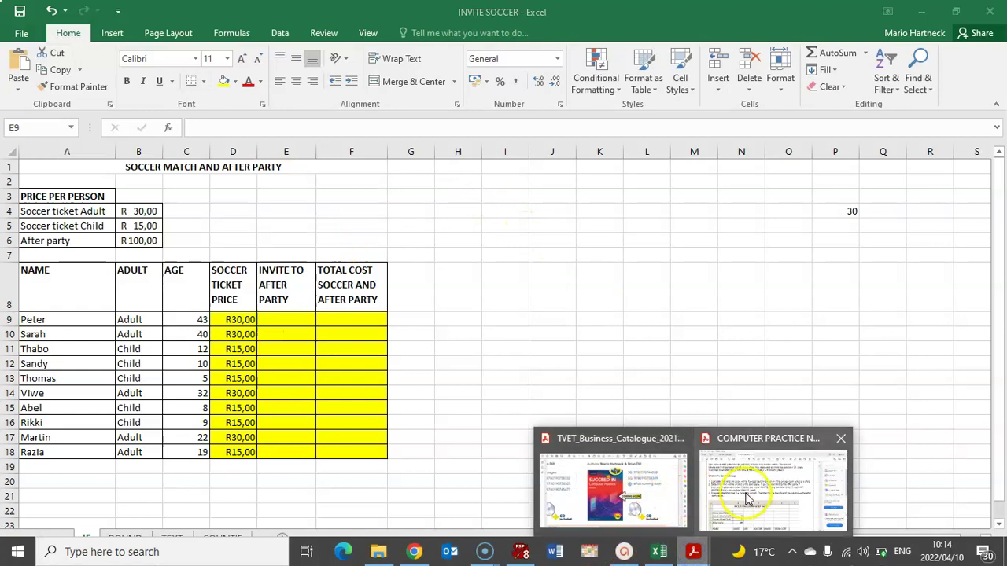
click(754, 497)
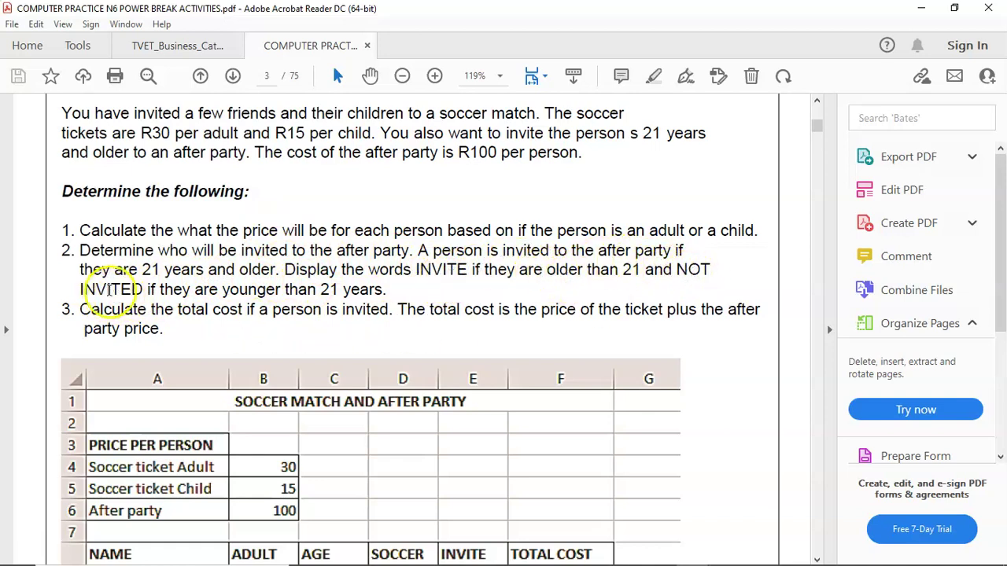
mouse_move(334, 560)
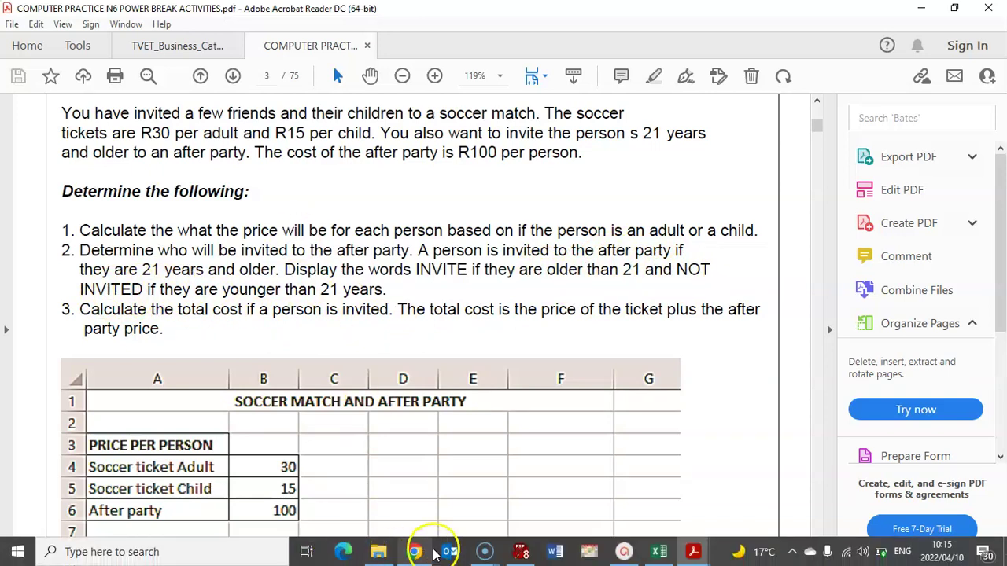
Back in the soccer sheet, start an IF function in cell E9
click(659, 560)
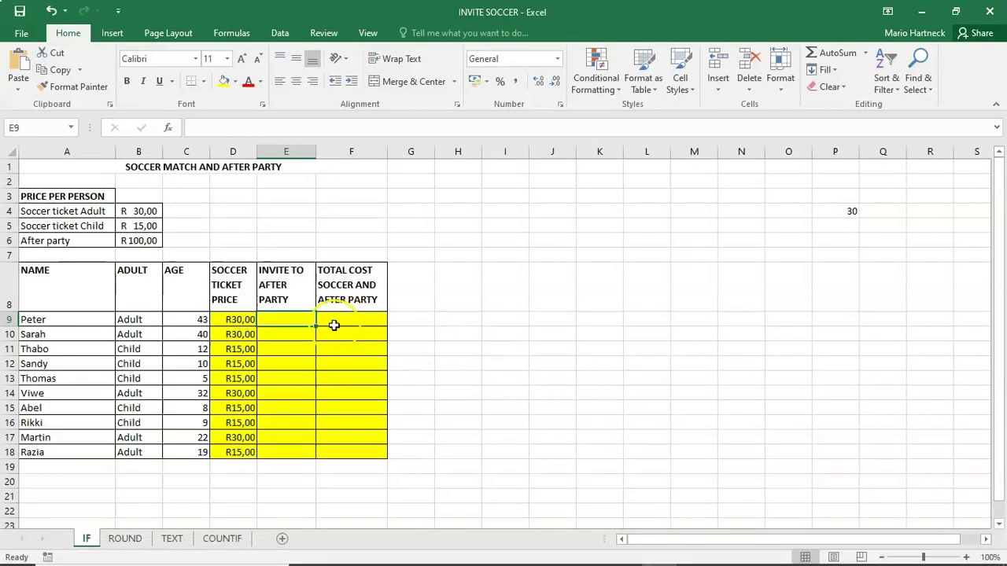
click(303, 362)
click(298, 321)
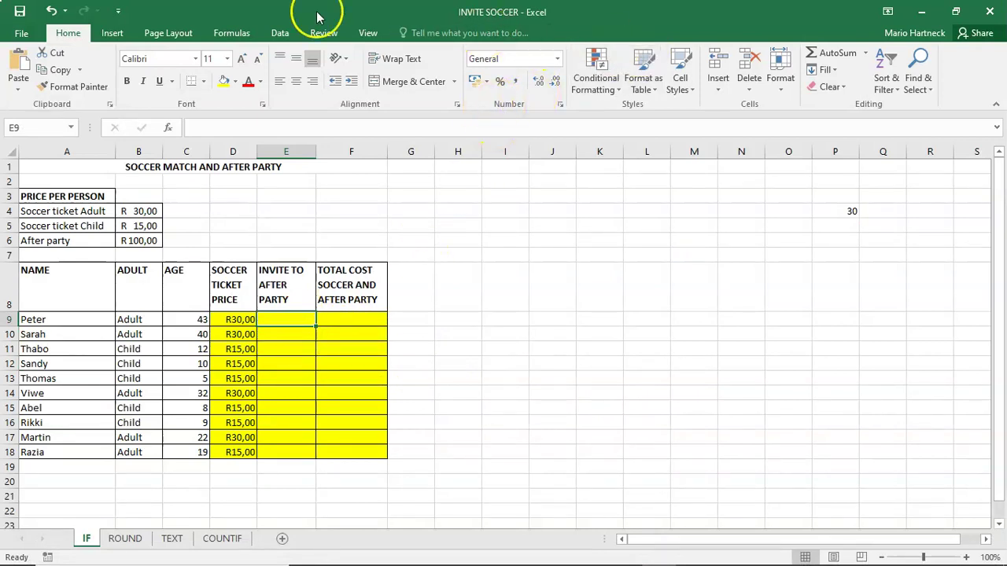
click(231, 33)
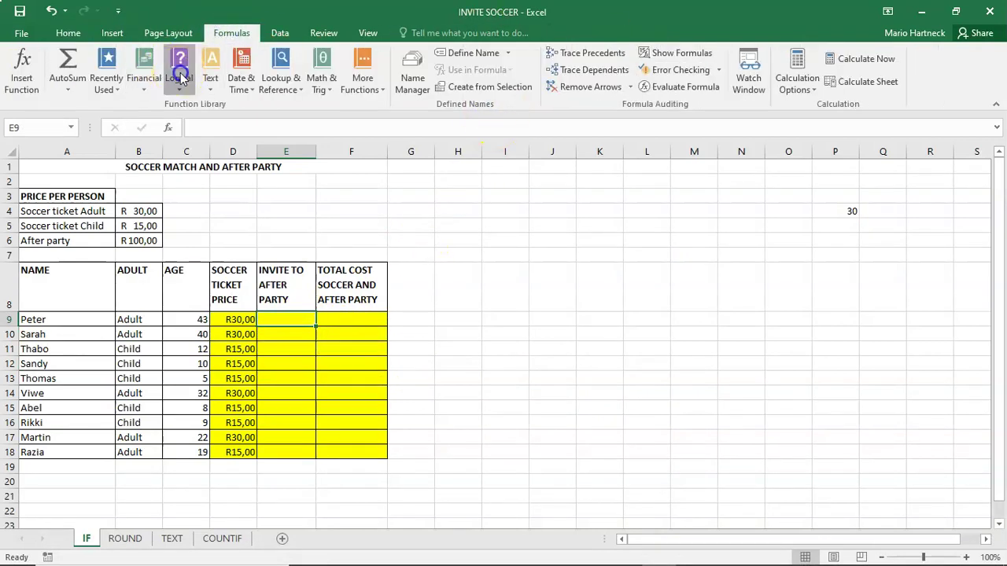
click(178, 85)
click(196, 140)
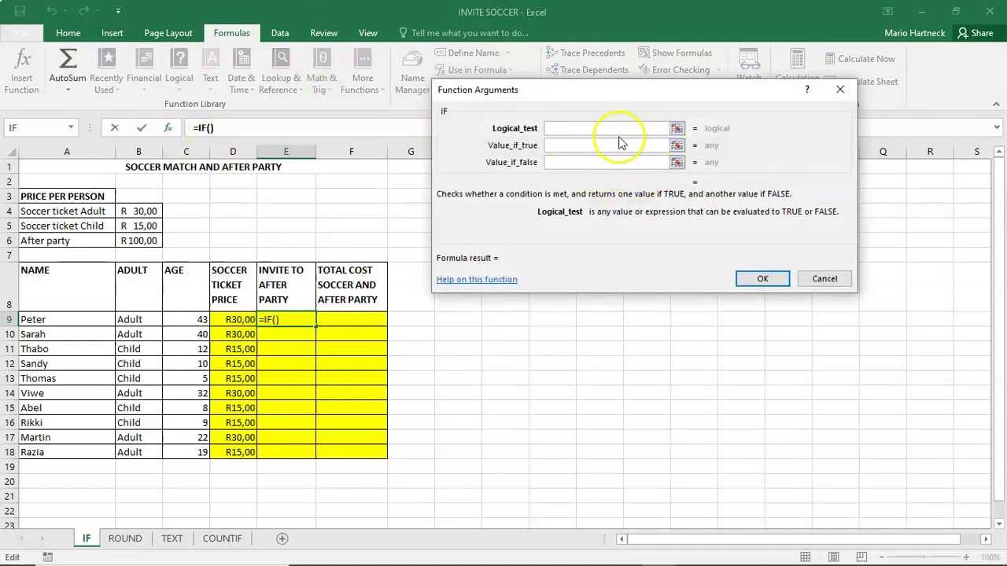
Complete E9 as =IF(C9>21;"INVITE";"NOT INVITED")
click(189, 319)
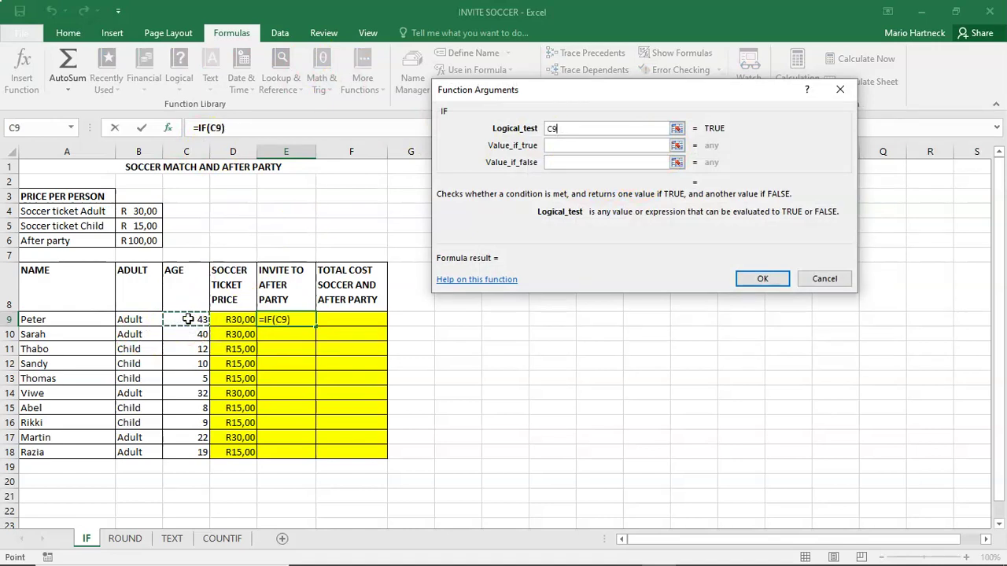
text(>21)
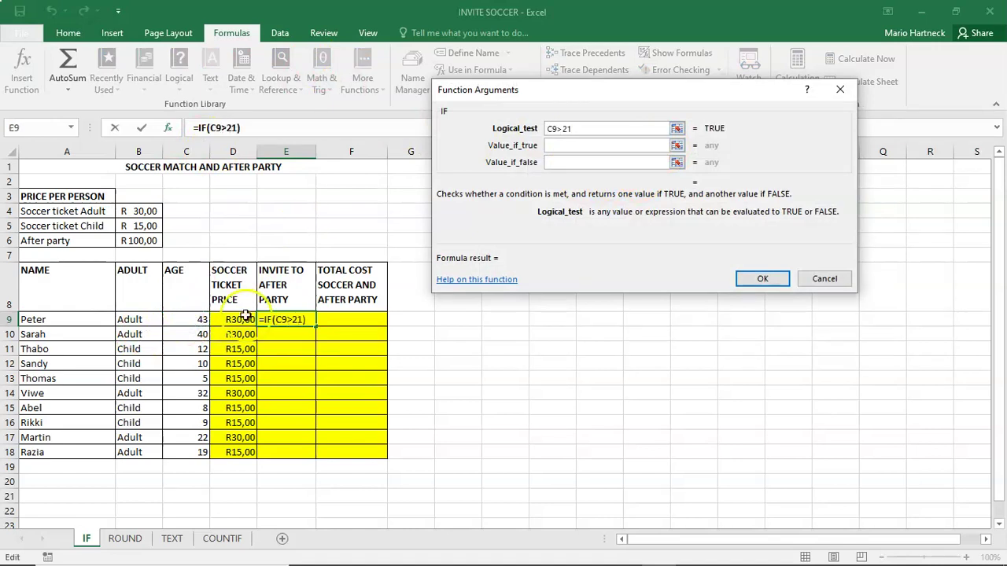
click(551, 146)
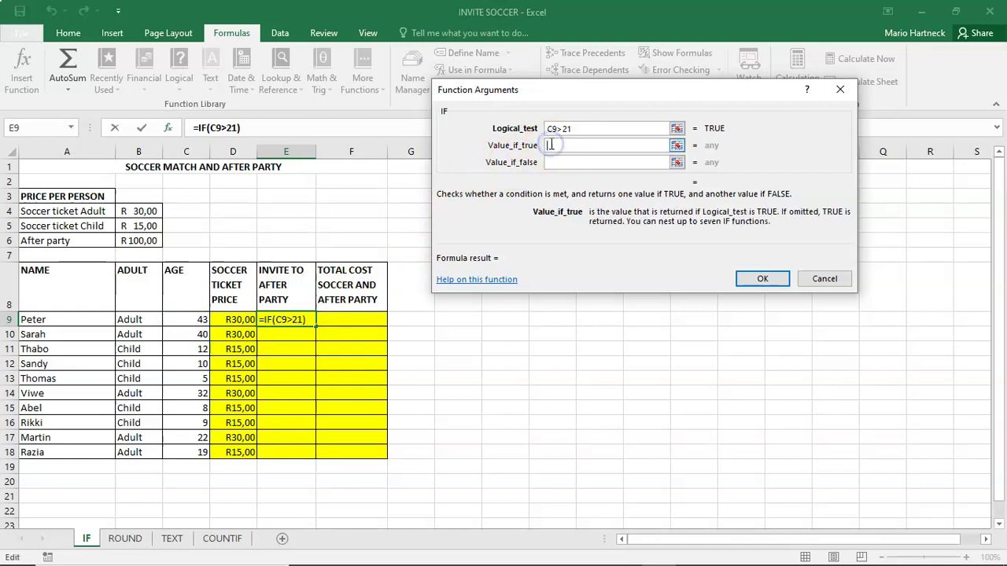
key(BackSpace)
key(BackSpace)
text(IV=N)
key(BackSpace)
key(BackSpace)
key(BackSpace)
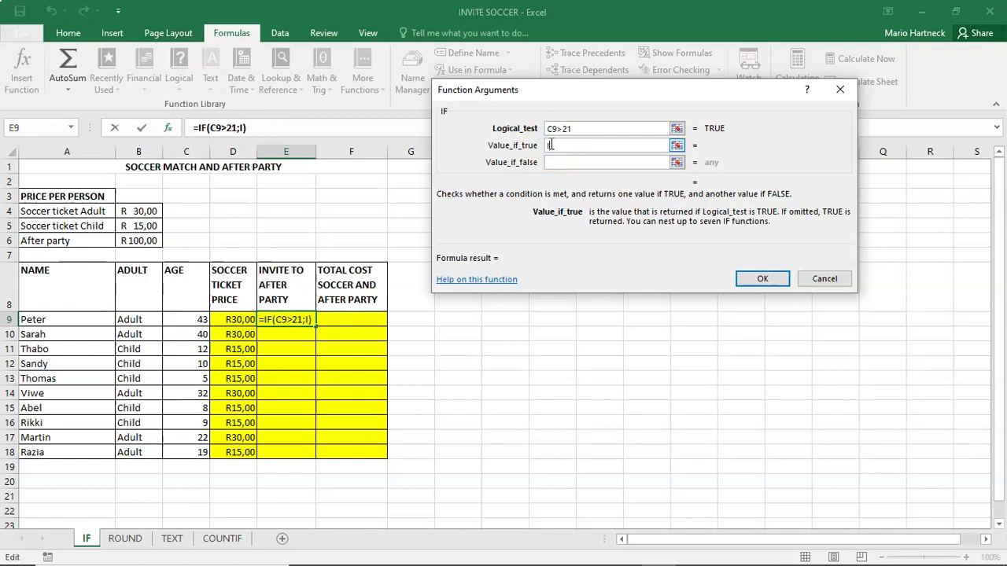
text(NVITE)
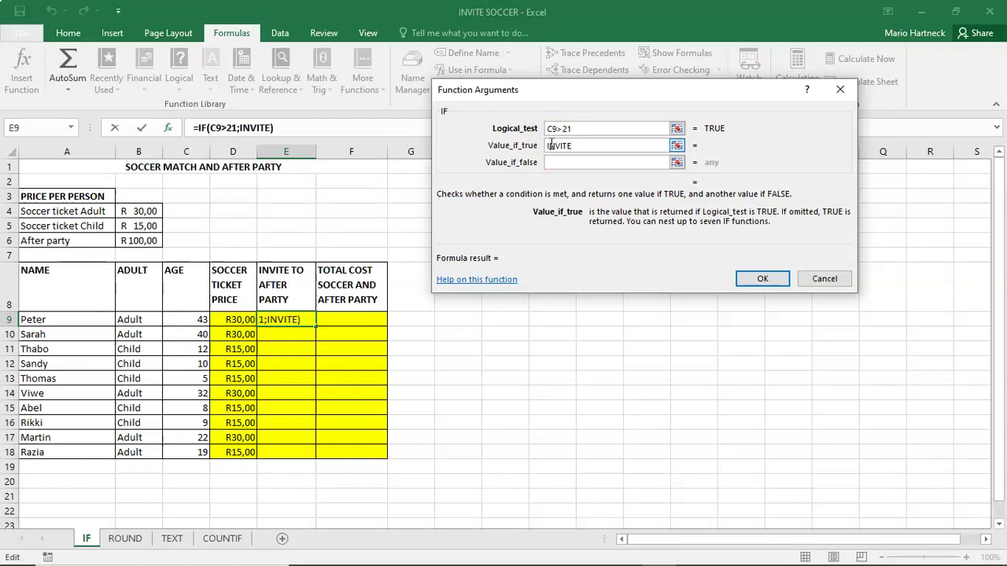
click(549, 163)
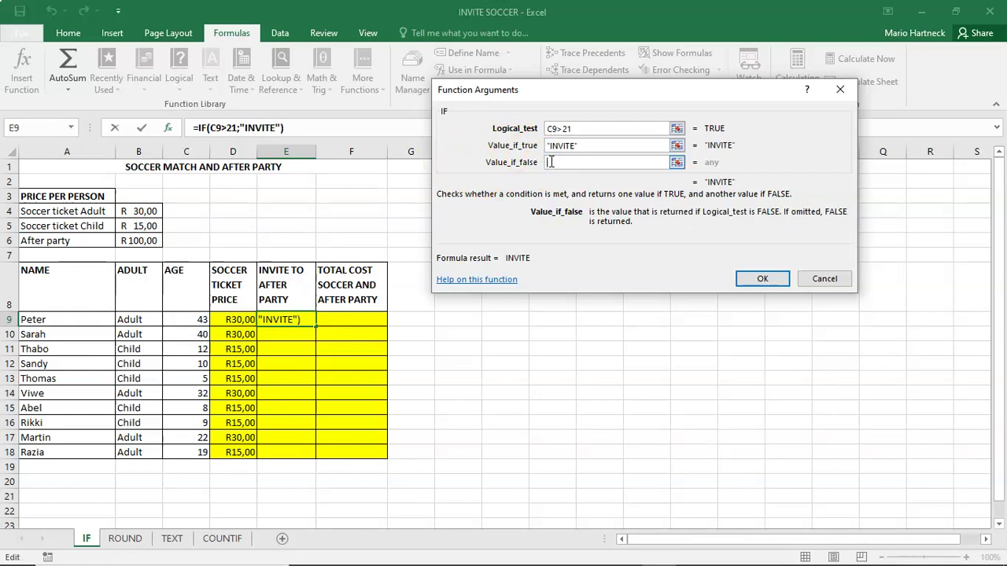
text(NOT INVITED)
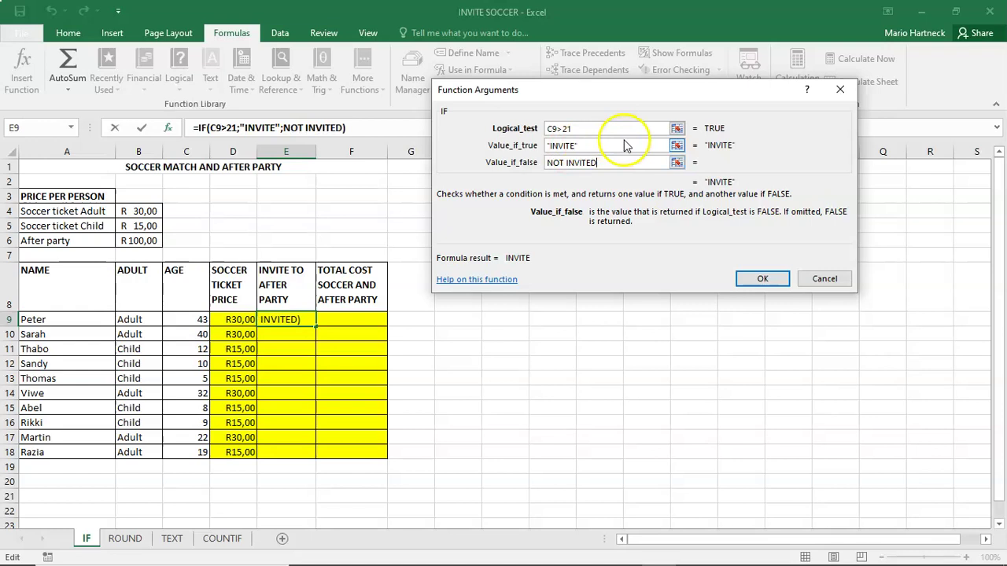
click(755, 279)
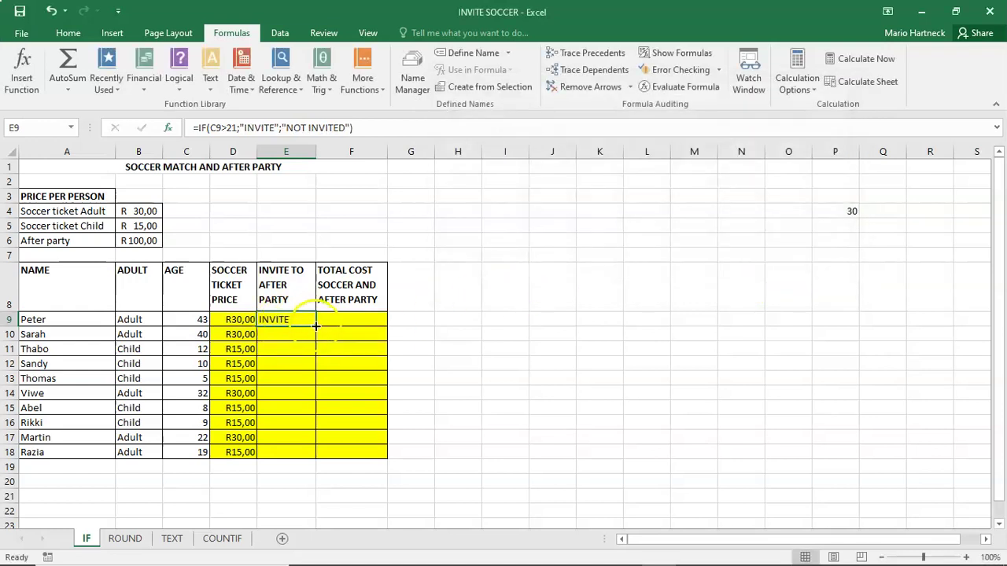
Fill the invite formula from E9 down to E18 and widen column E to fit 'INVITE TO AFTER PARTY'
drag(316, 327, 315, 460)
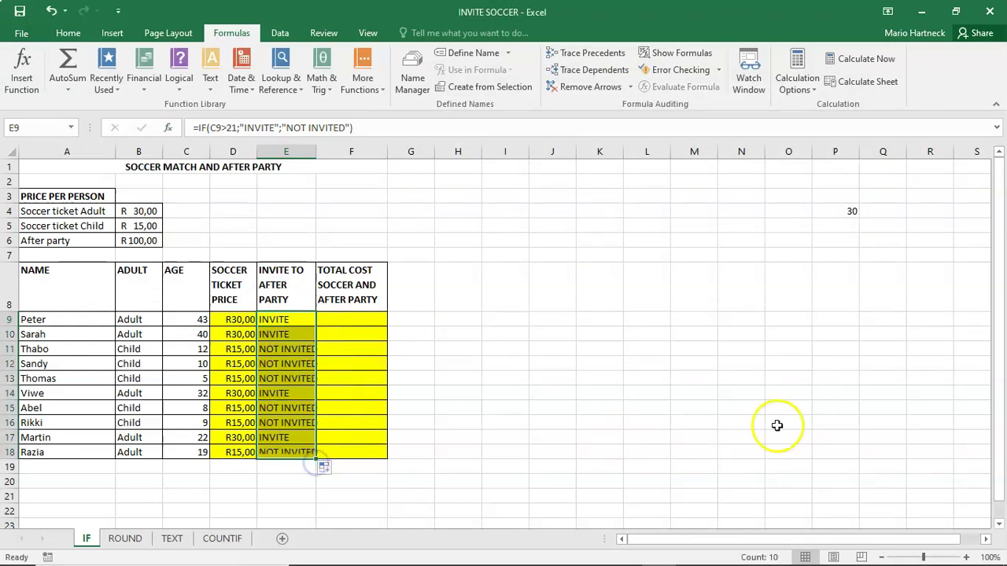
drag(316, 152, 342, 152)
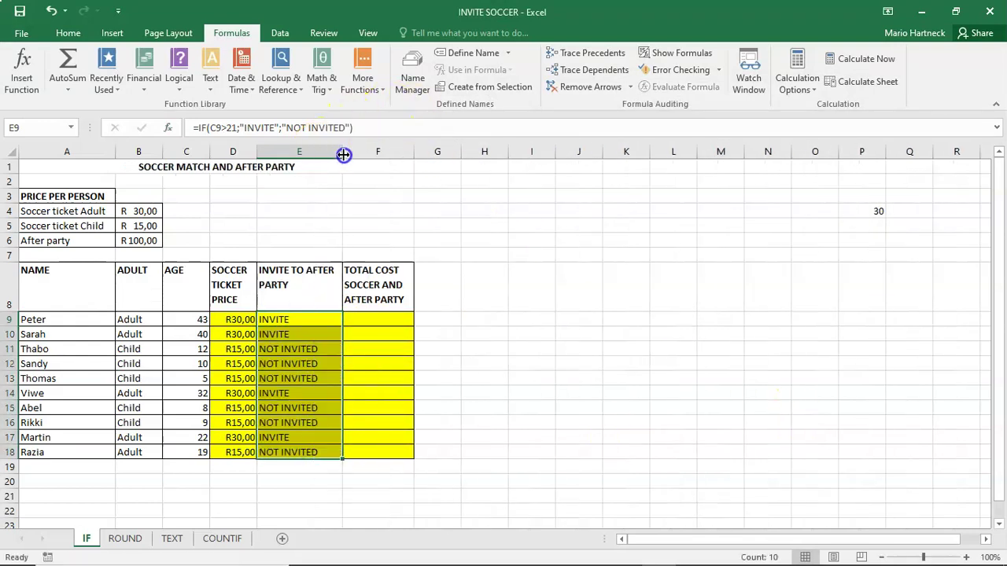
click(380, 321)
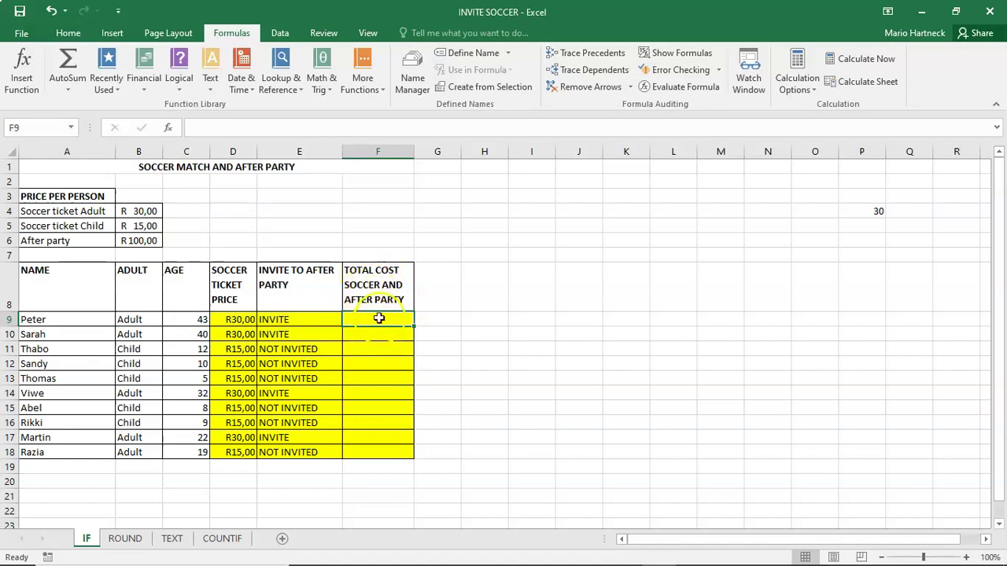
click(306, 320)
click(310, 335)
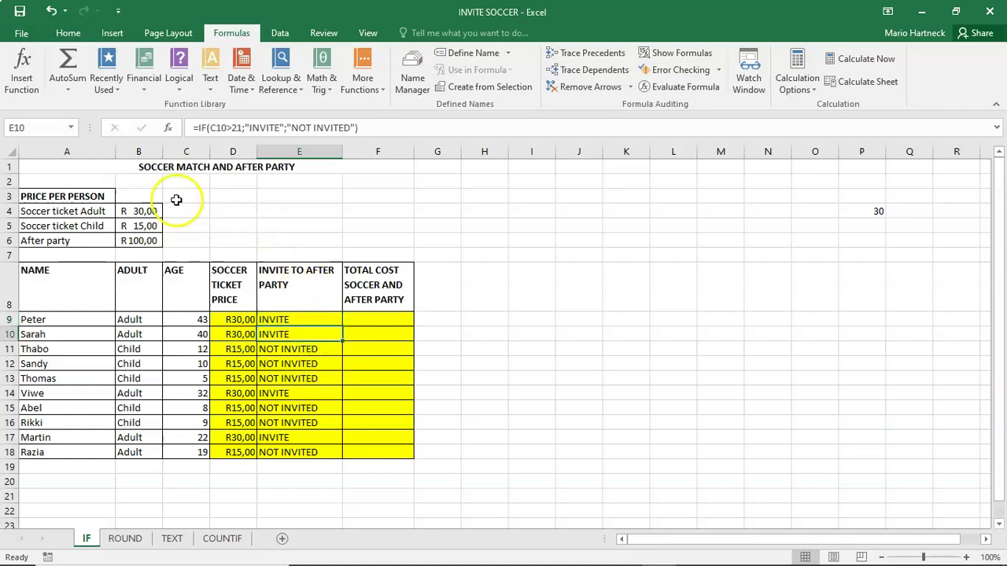
Insert an IF function in F9 with the logical test E9="INVITE"
click(147, 241)
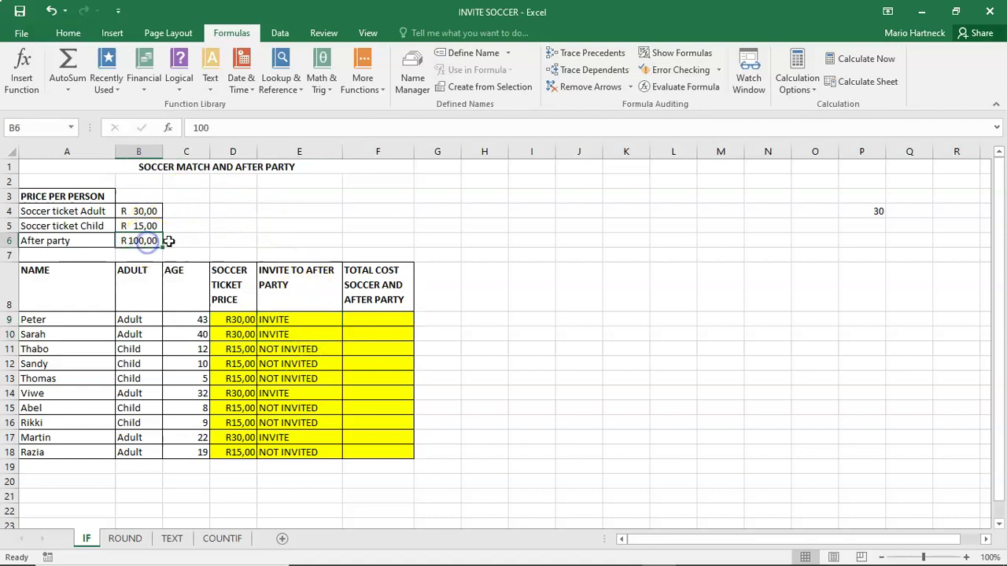
click(385, 323)
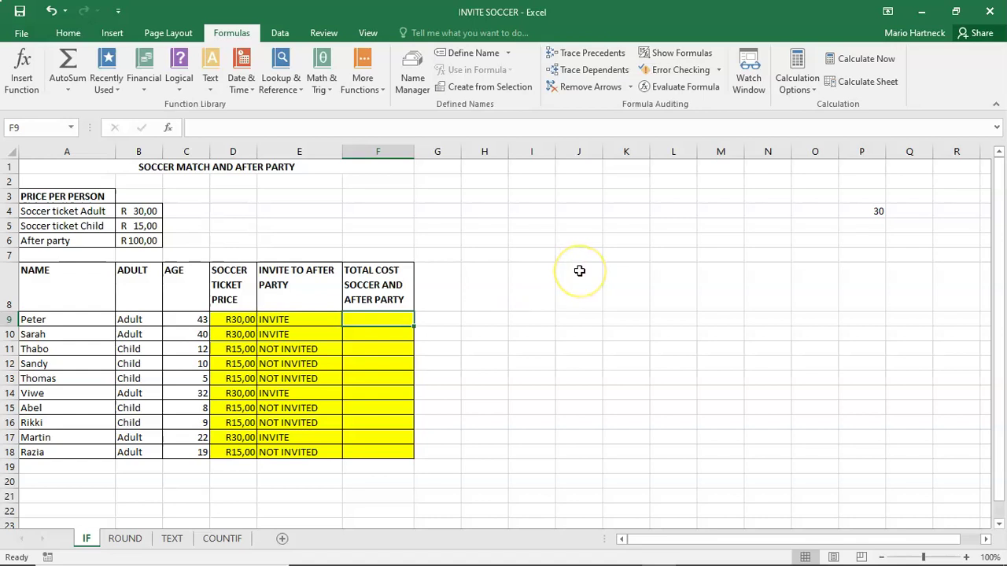
click(176, 71)
click(257, 140)
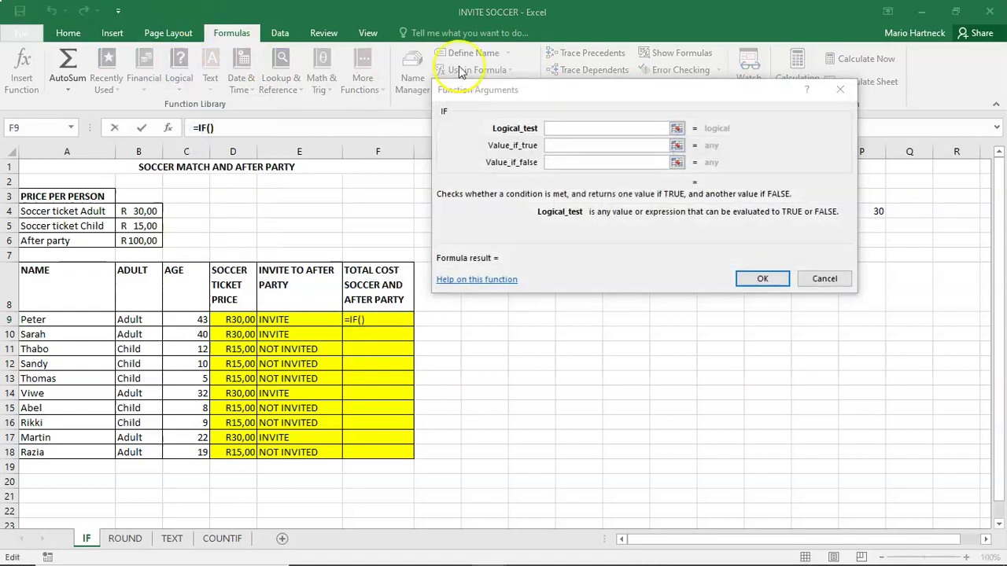
click(560, 129)
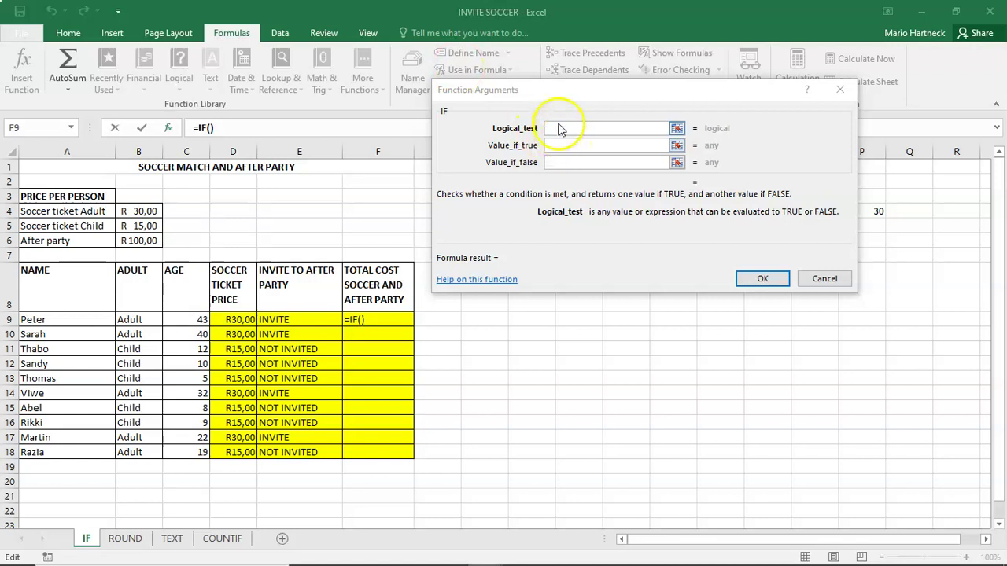
click(496, 117)
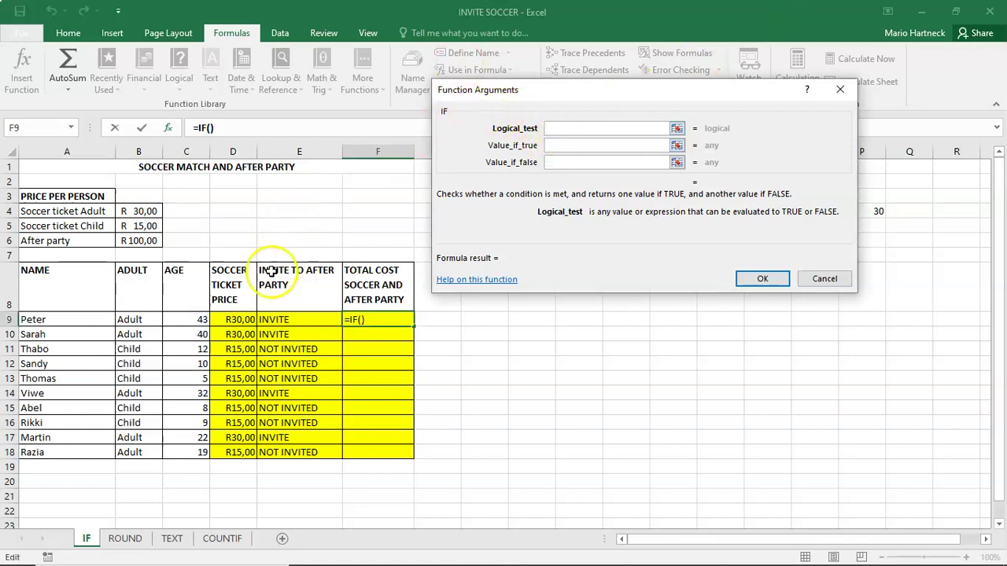
click(285, 320)
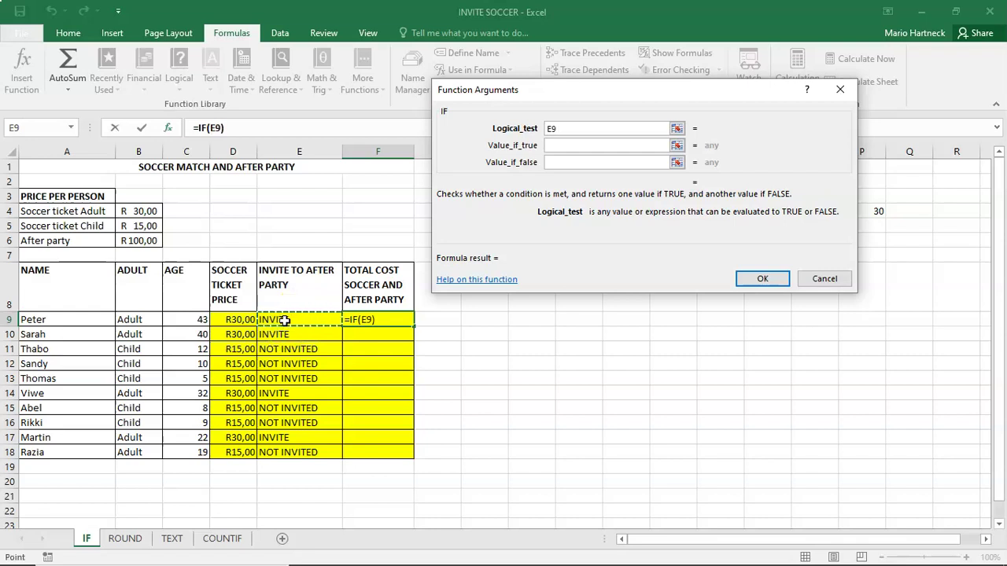
text(=INVITE)
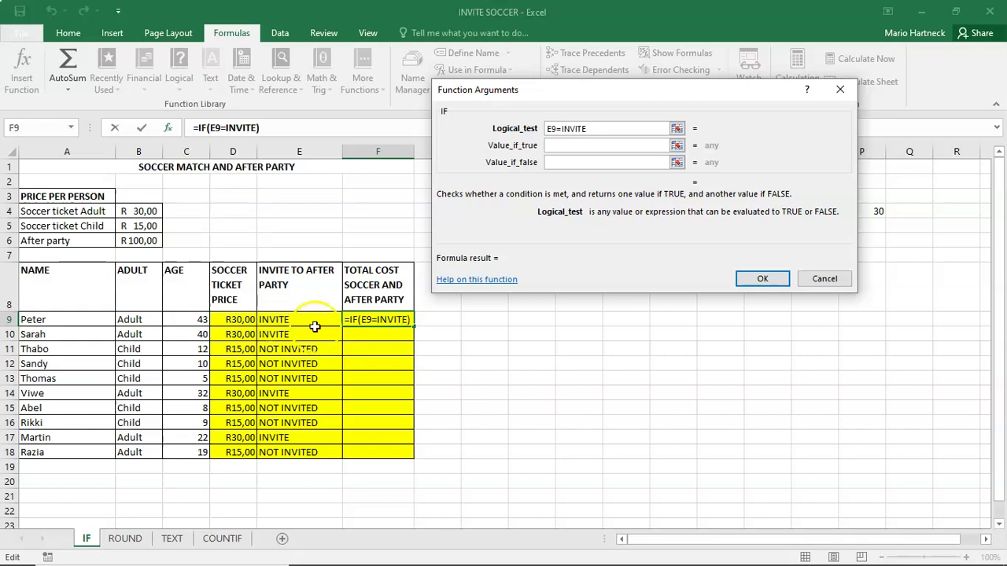
click(563, 132)
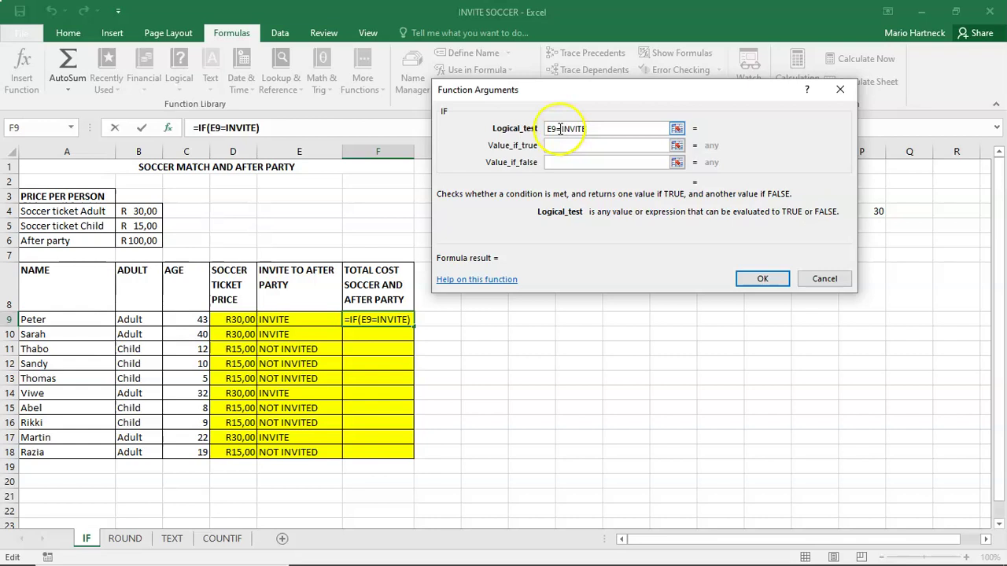
click(562, 128)
text(")
click(609, 128)
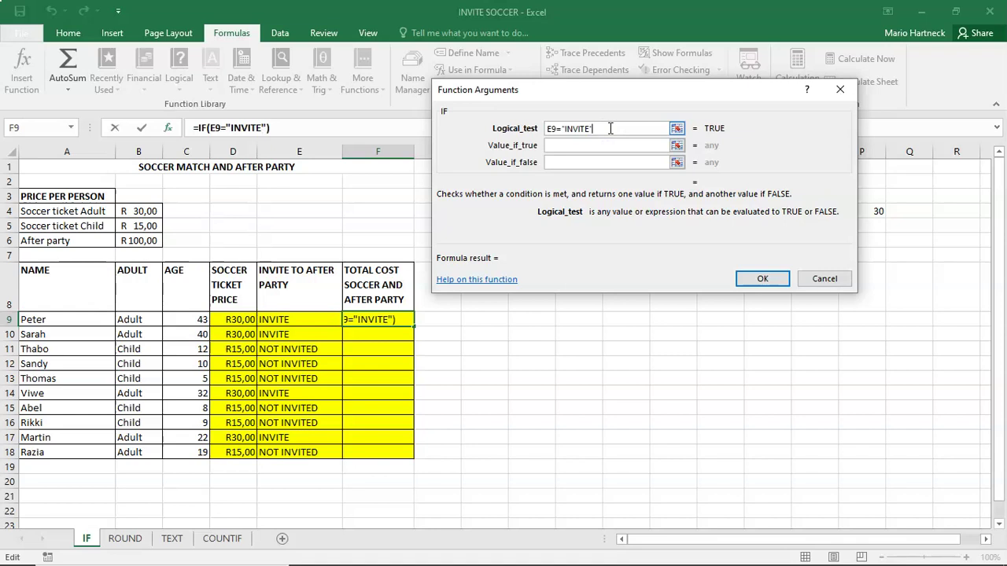
Set the IF's true value to D9+$B$6 and false value to 0, giving 130
click(560, 144)
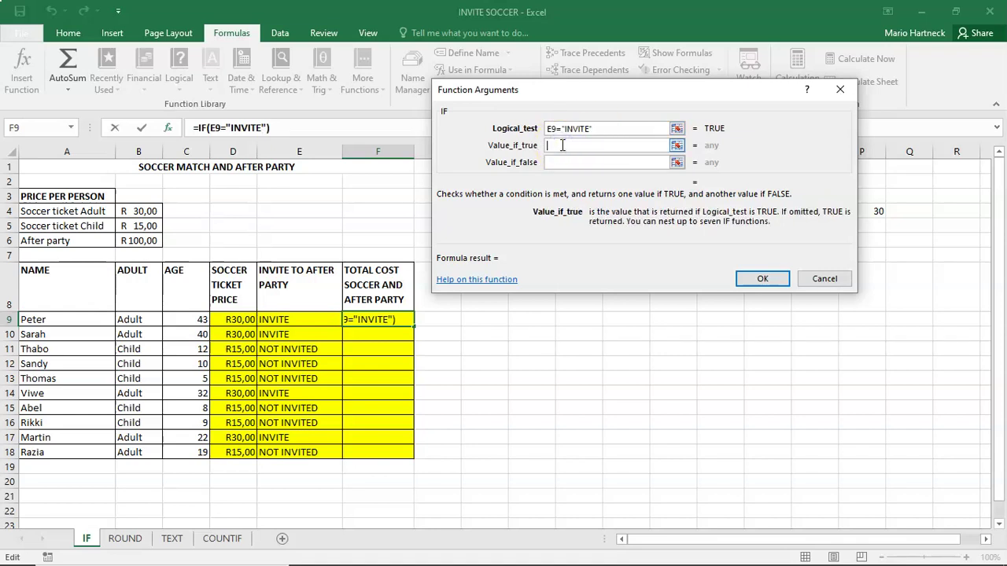
click(240, 318)
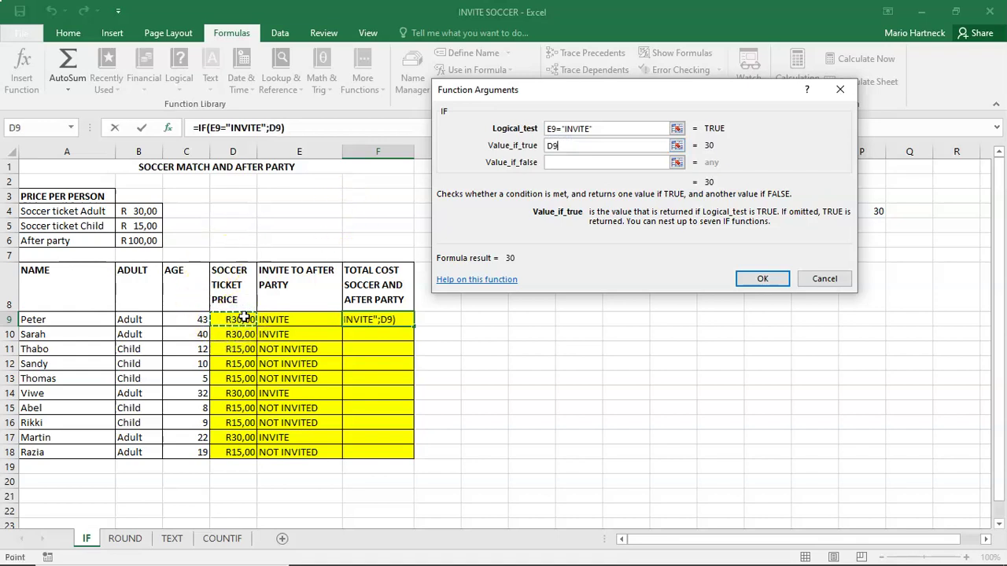
text(+)
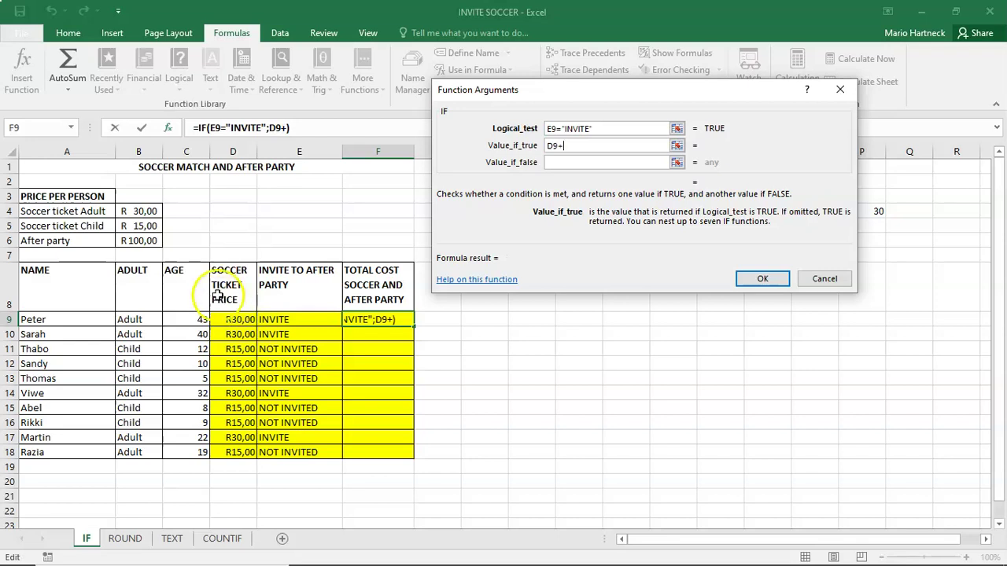
click(146, 241)
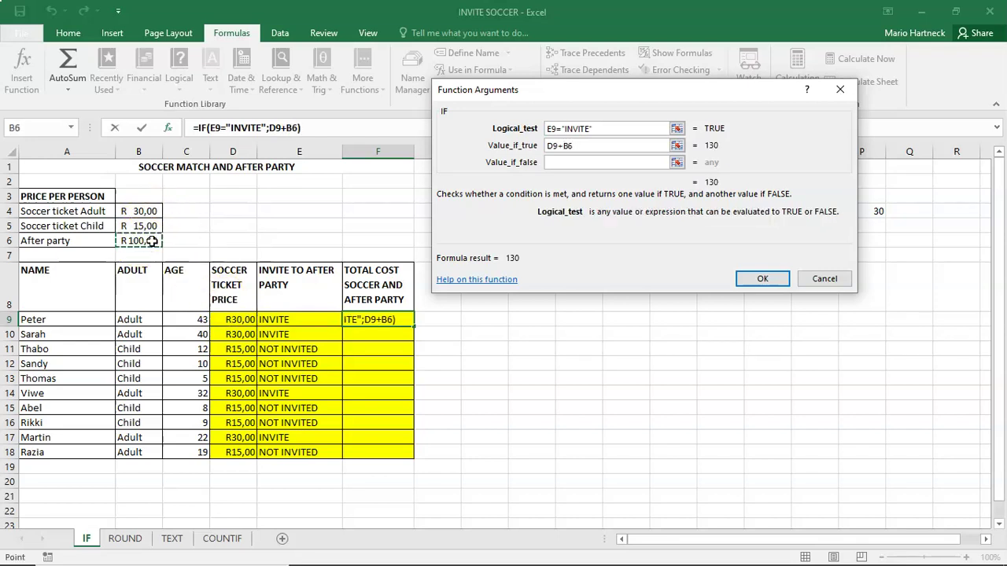
key(F4)
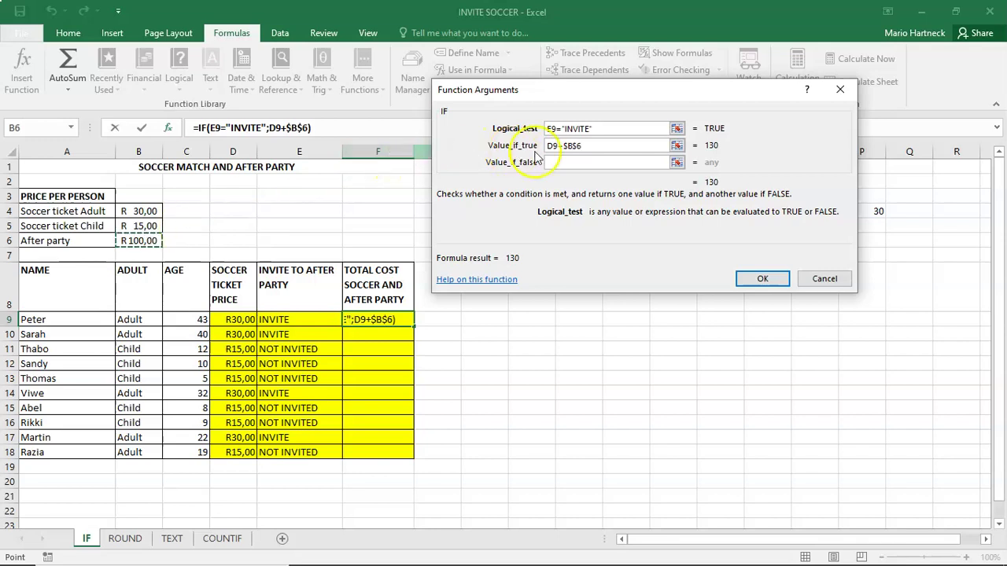
click(578, 146)
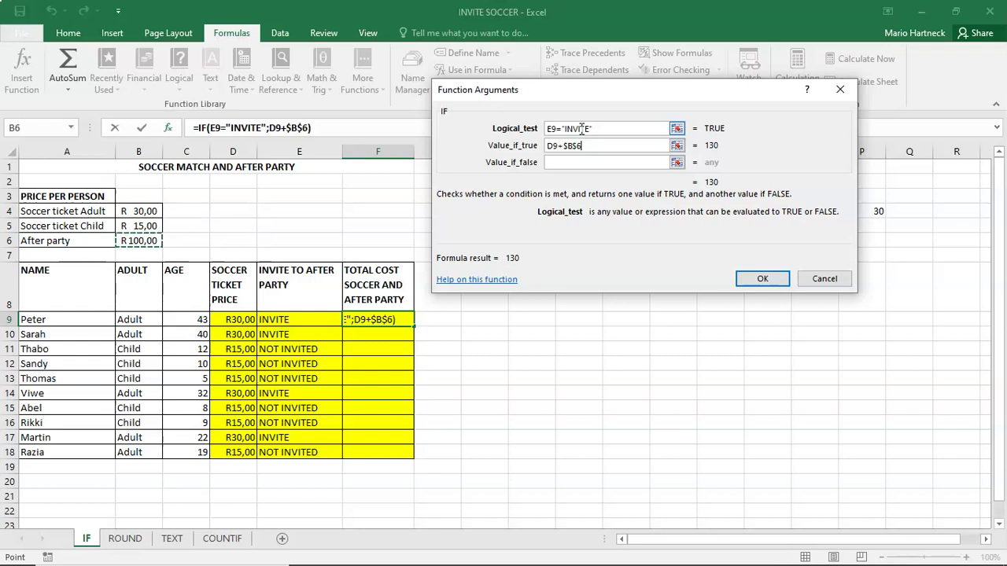
click(567, 162)
click(567, 163)
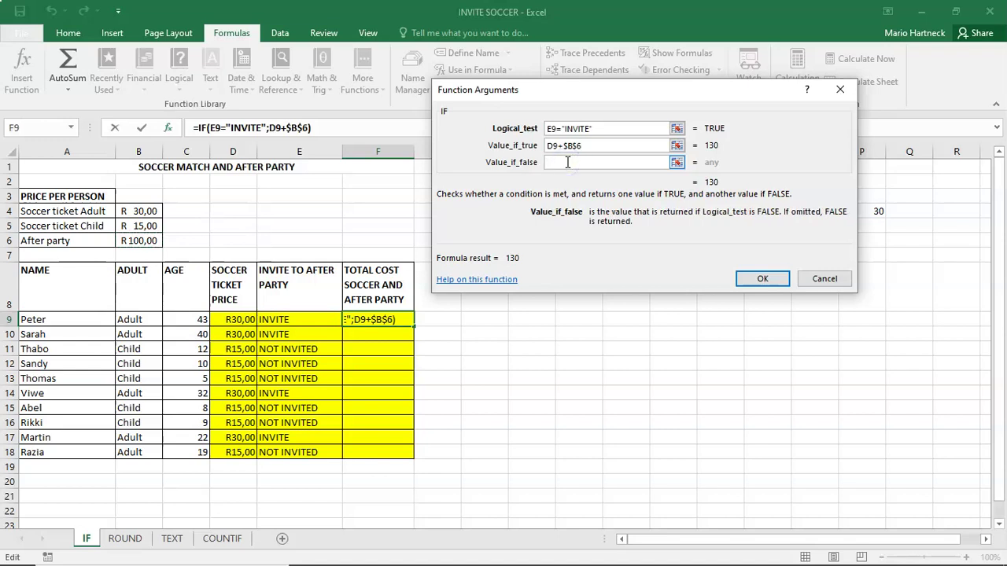
text(0)
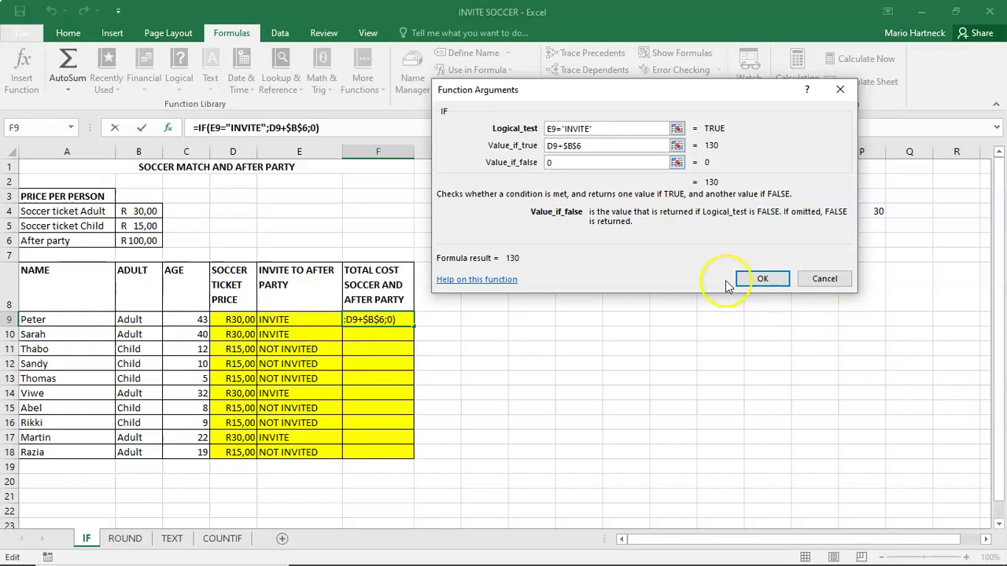
click(759, 279)
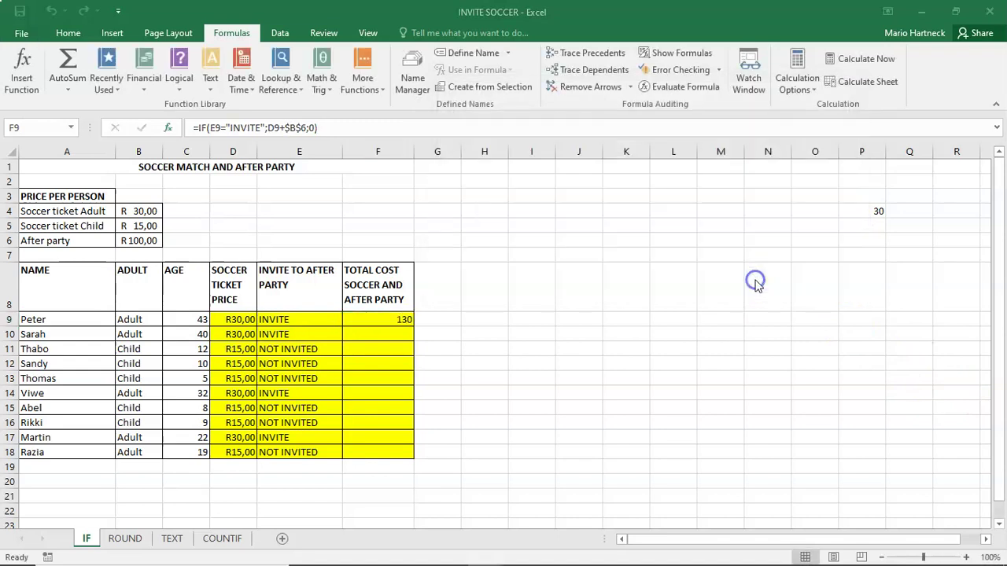
click(404, 319)
mouse_move(415, 321)
mouse_down()
mouse_move(401, 353)
mouse_move(404, 454)
mouse_up()
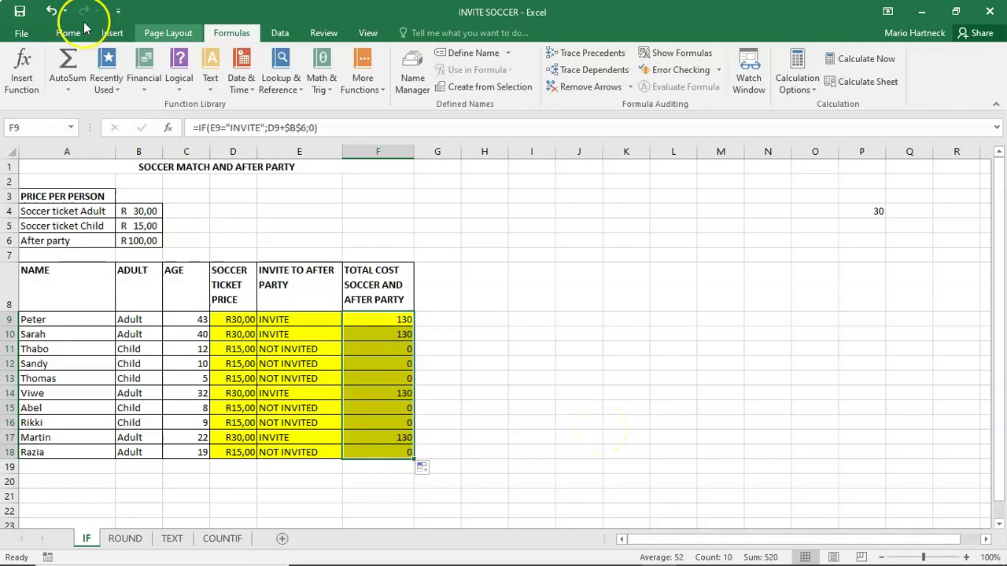
click(22, 69)
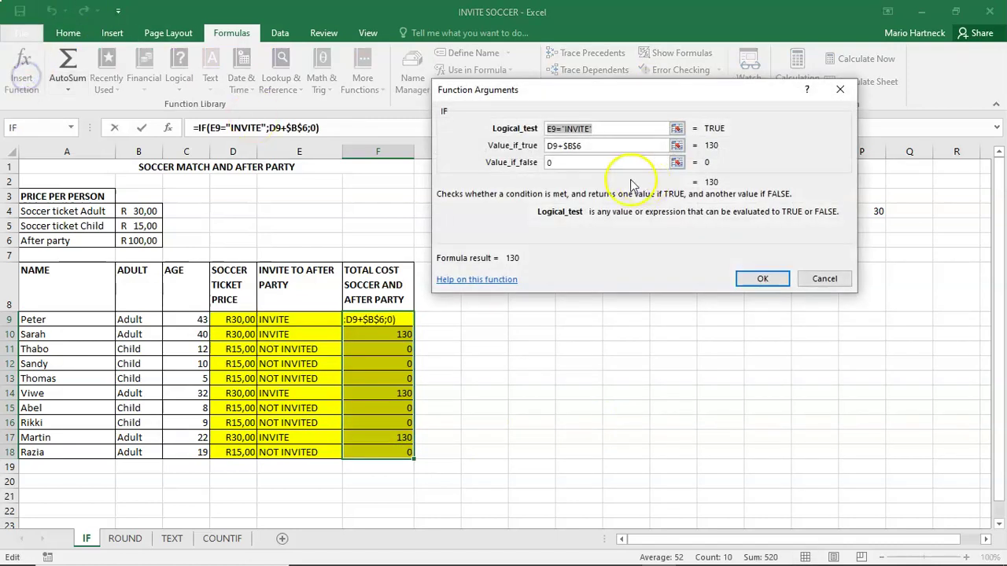
click(579, 163)
key(BackSpace)
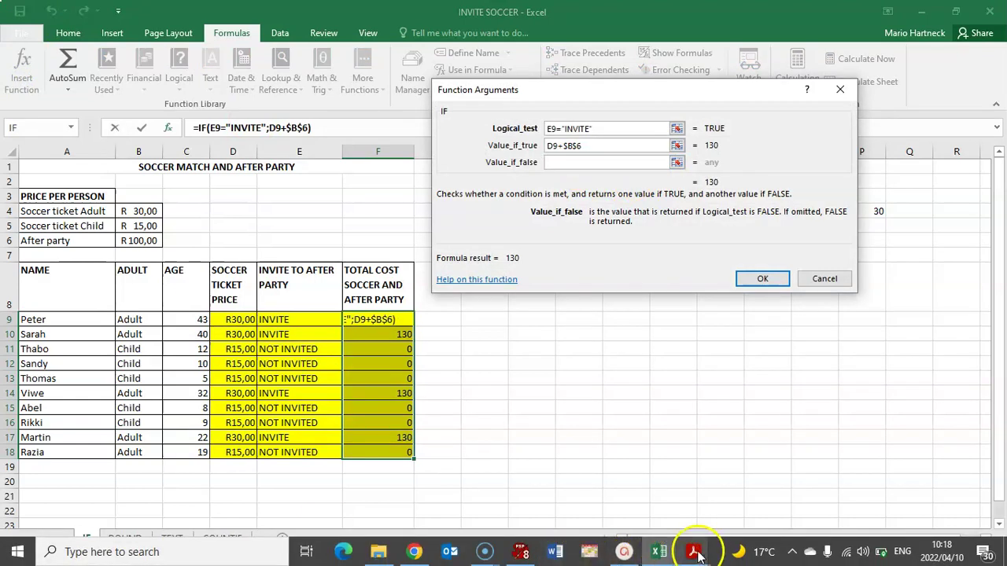
mouse_move(695, 549)
click(695, 515)
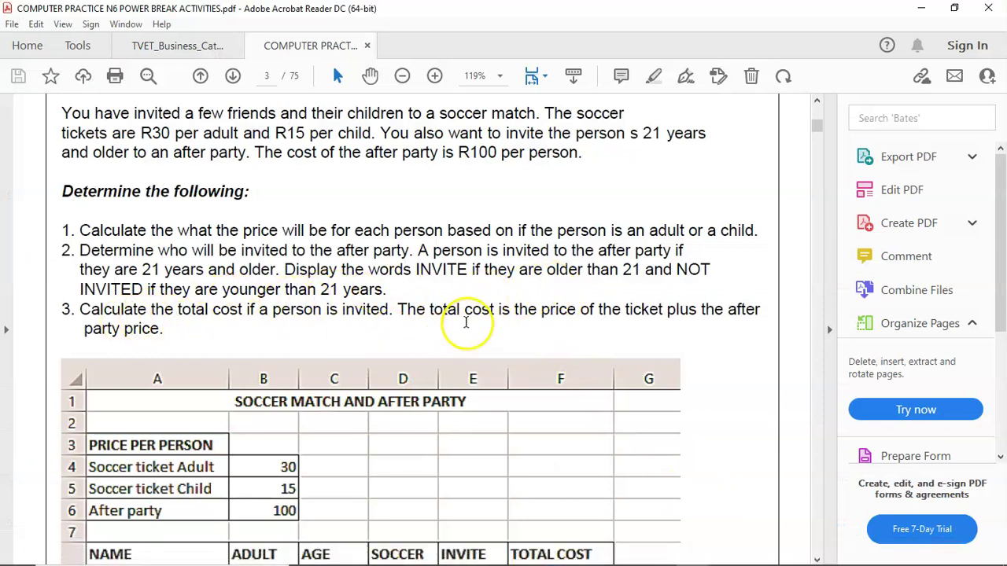
mouse_move(547, 550)
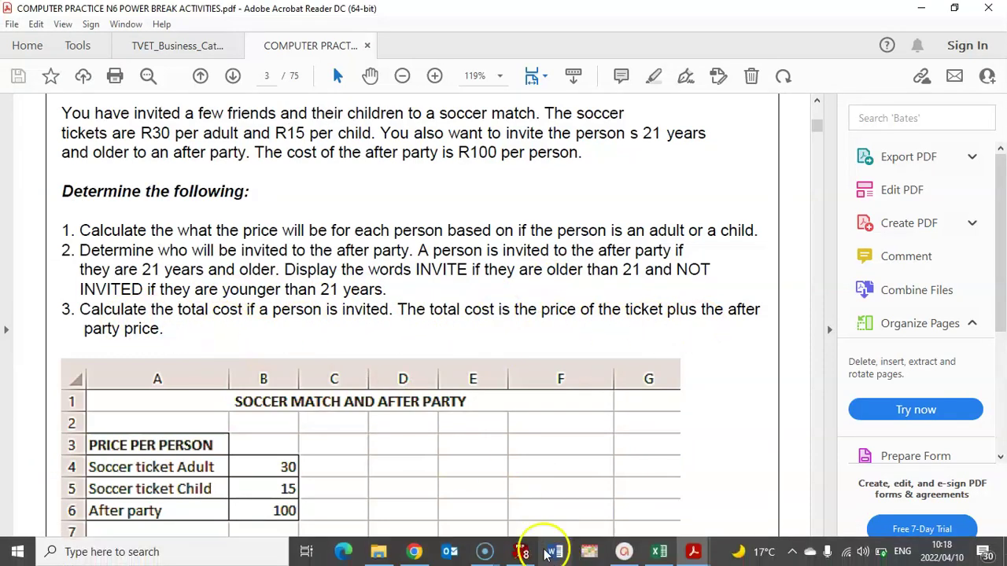
click(659, 552)
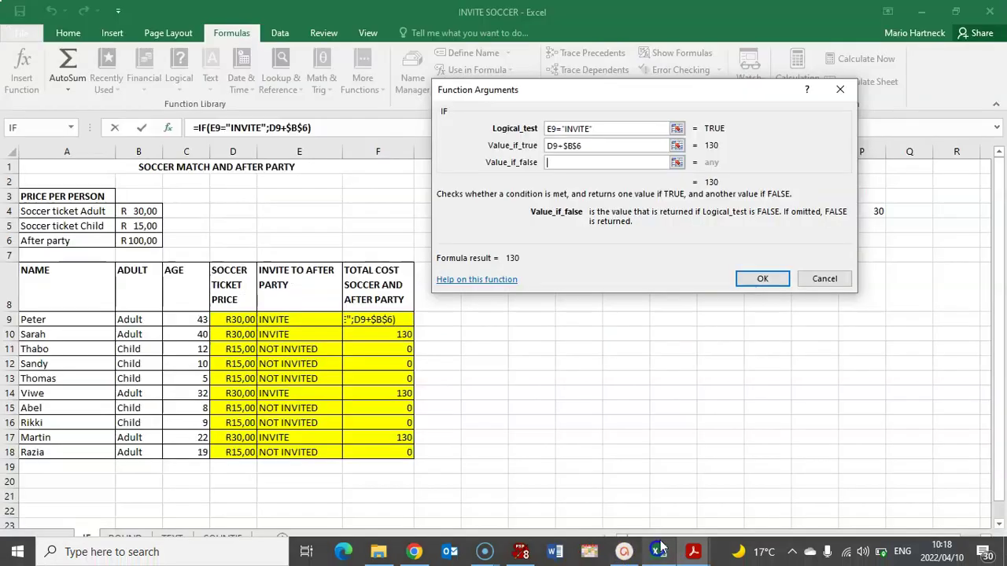
Change F9's false result to "N/A" and fill the formula down to F18
click(576, 160)
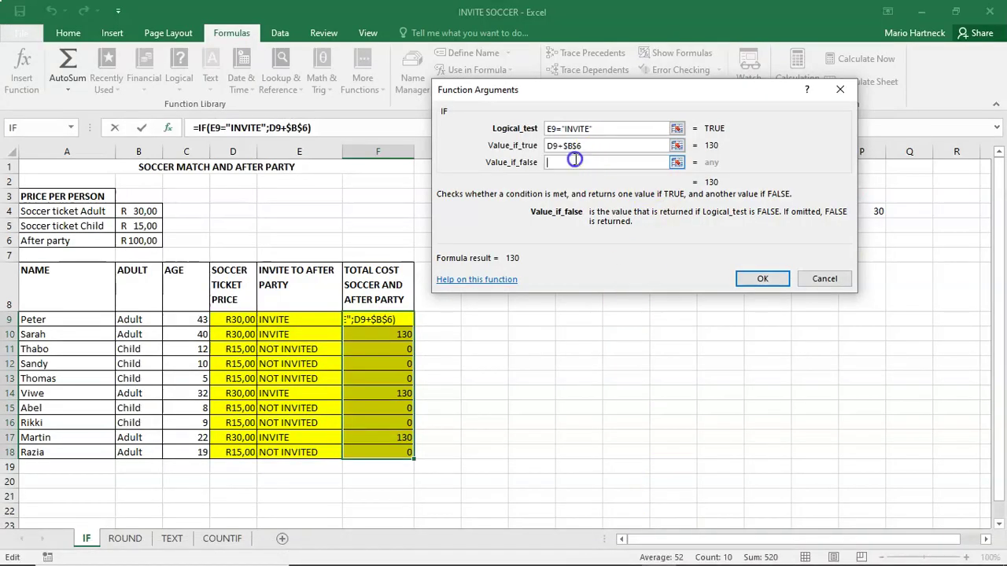
text(N/A)
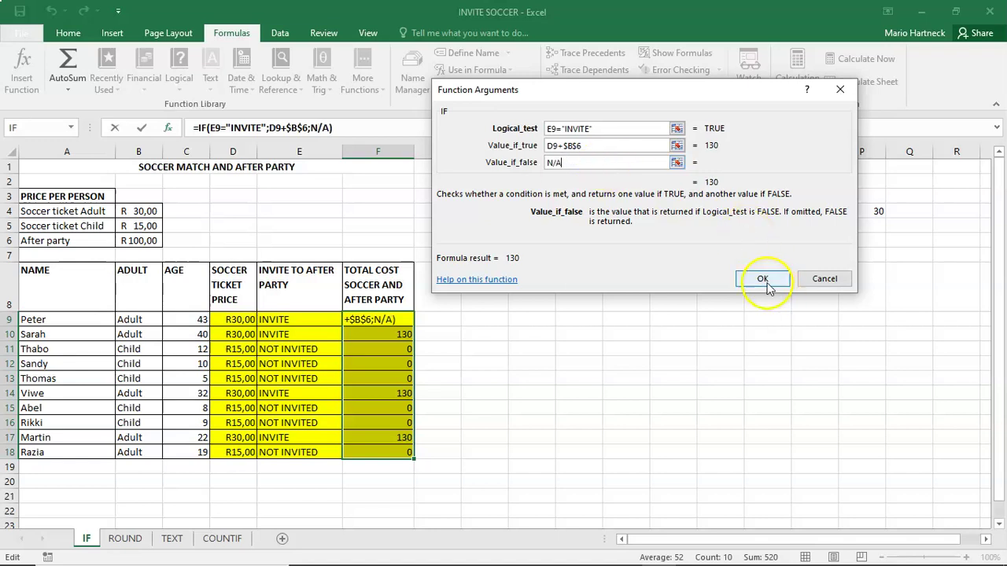
click(549, 162)
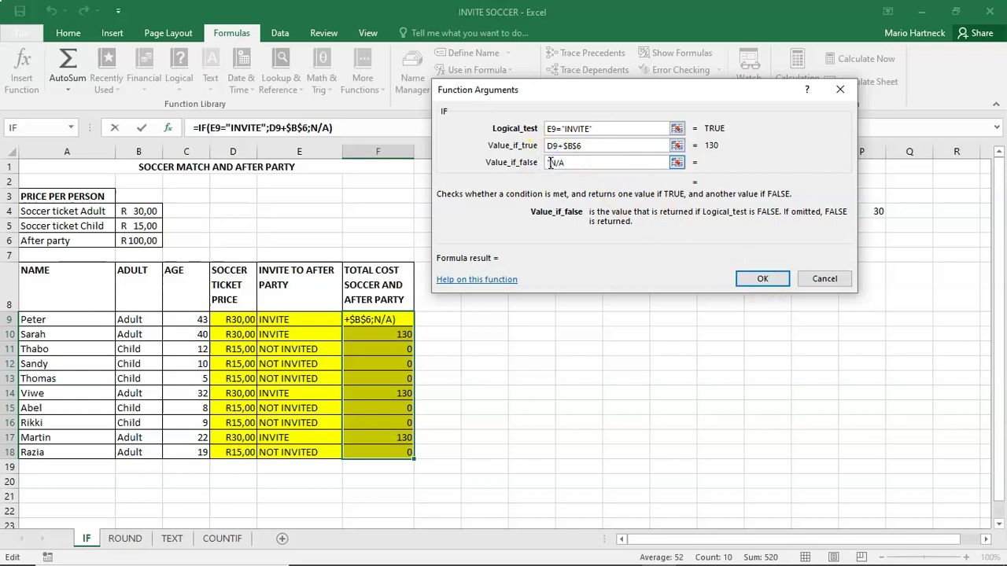
text(")
click(568, 163)
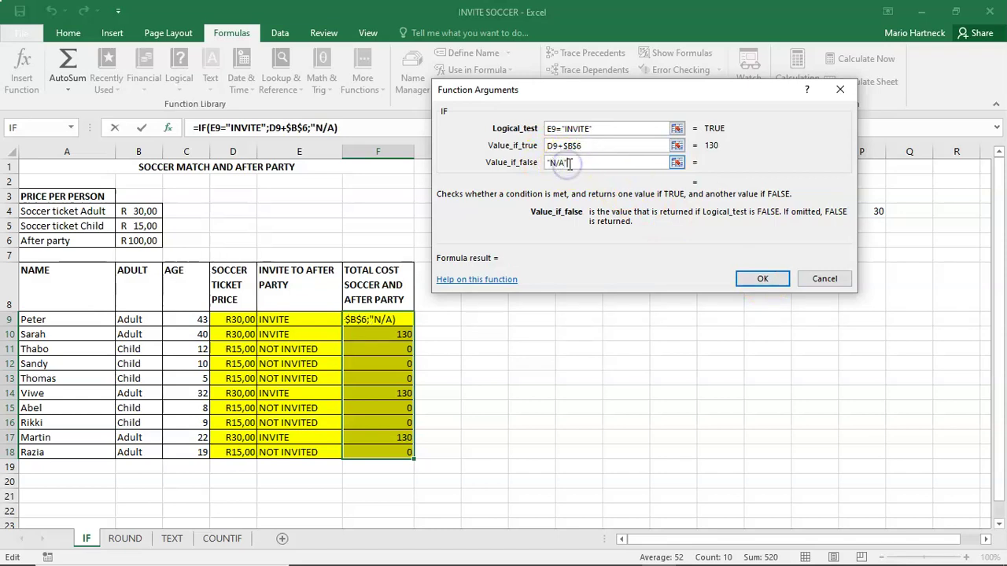
text(")
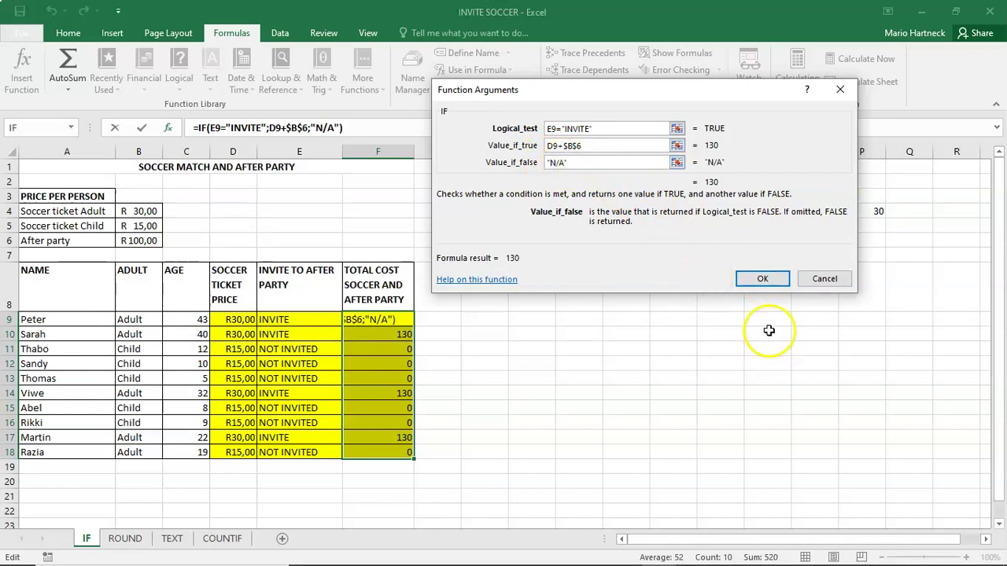
click(756, 277)
click(374, 318)
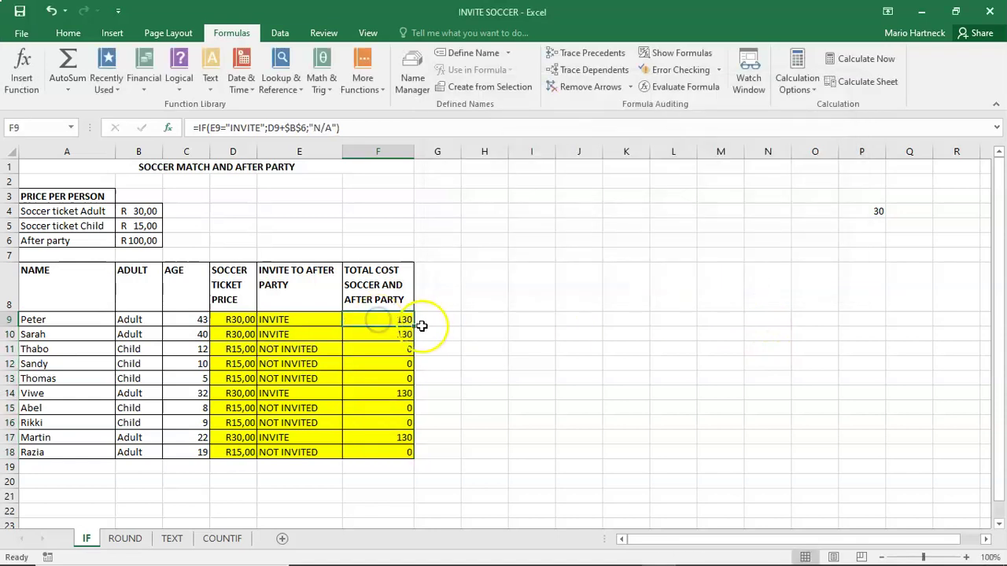
drag(414, 325, 412, 454)
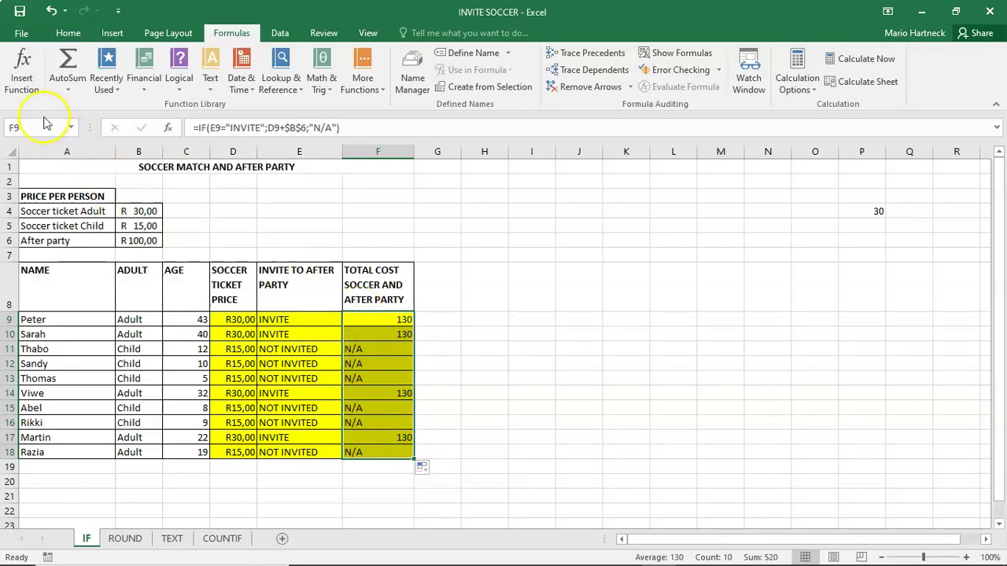
Replace the "N/A" false result in F9's IF formula with "-"
click(30, 88)
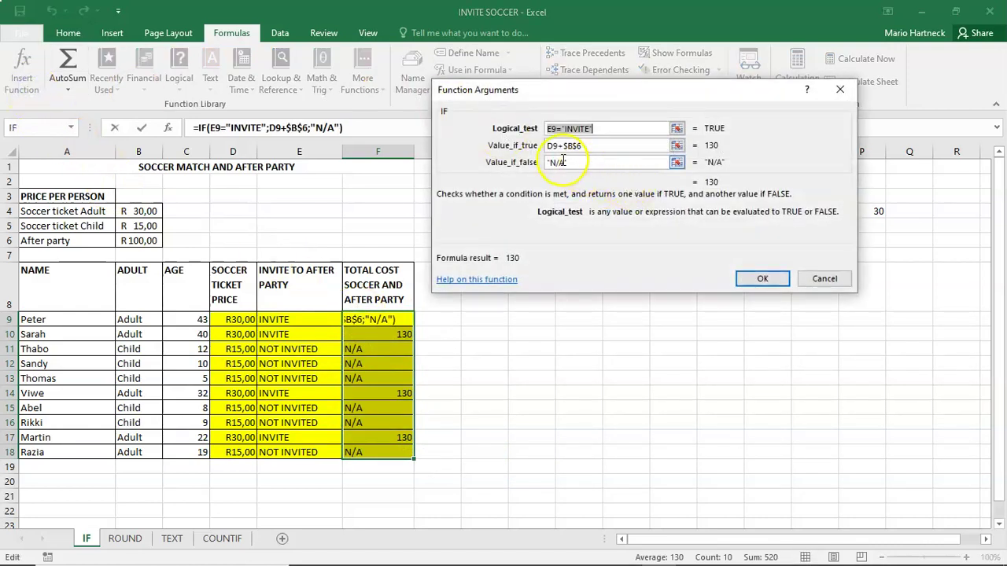
click(565, 161)
key(BackSpace)
key(BackSpace)
key(BackSpace)
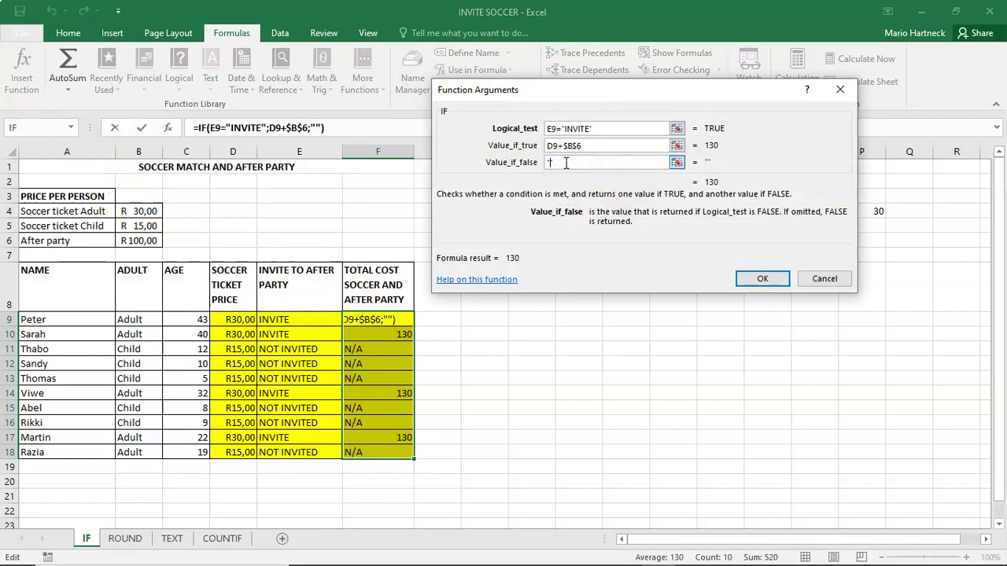
text(-)
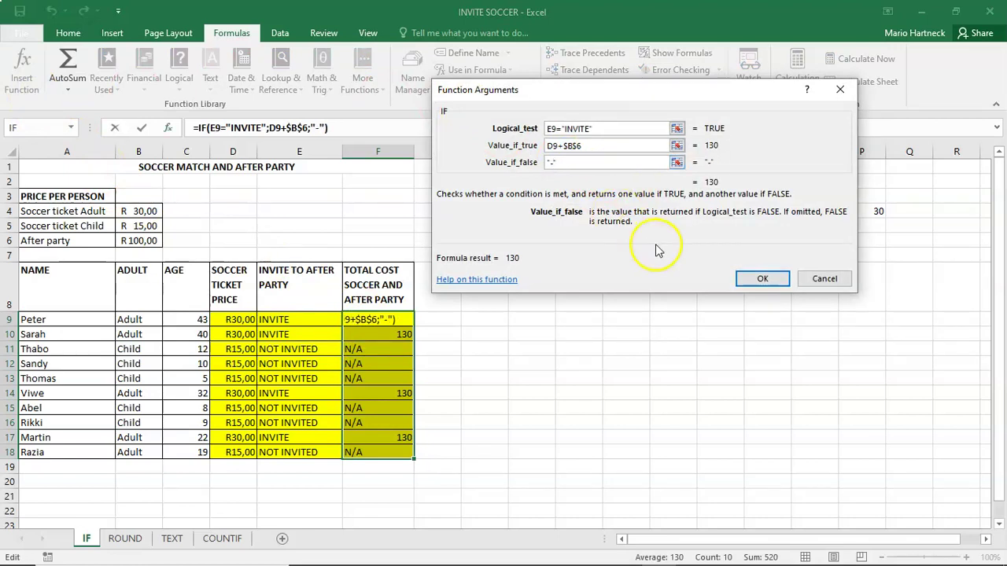
click(761, 278)
Fill the updated F9 formula down to F18 and verify the copied formulas
click(359, 319)
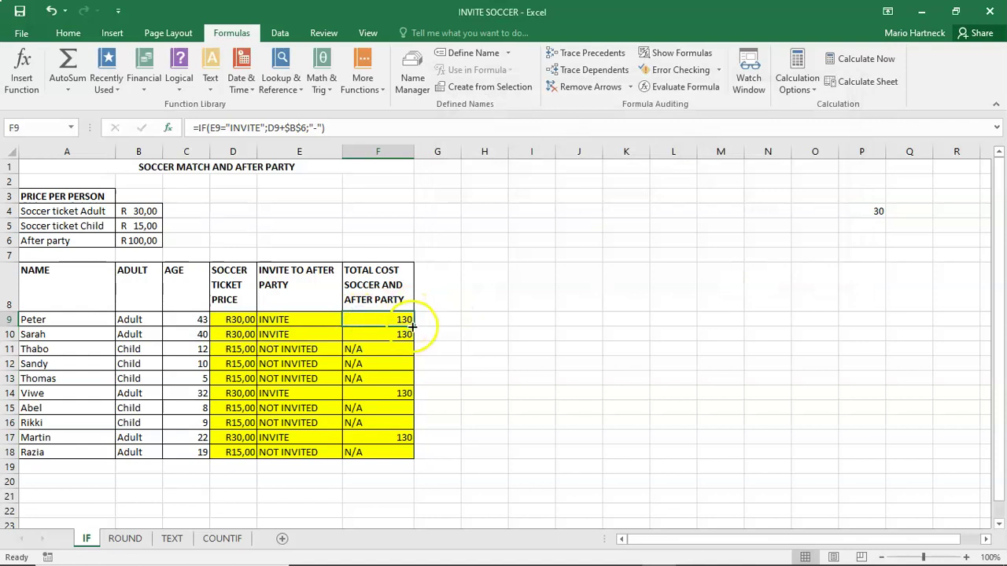
mouse_move(414, 327)
mouse_down()
mouse_move(407, 418)
mouse_move(417, 464)
mouse_up()
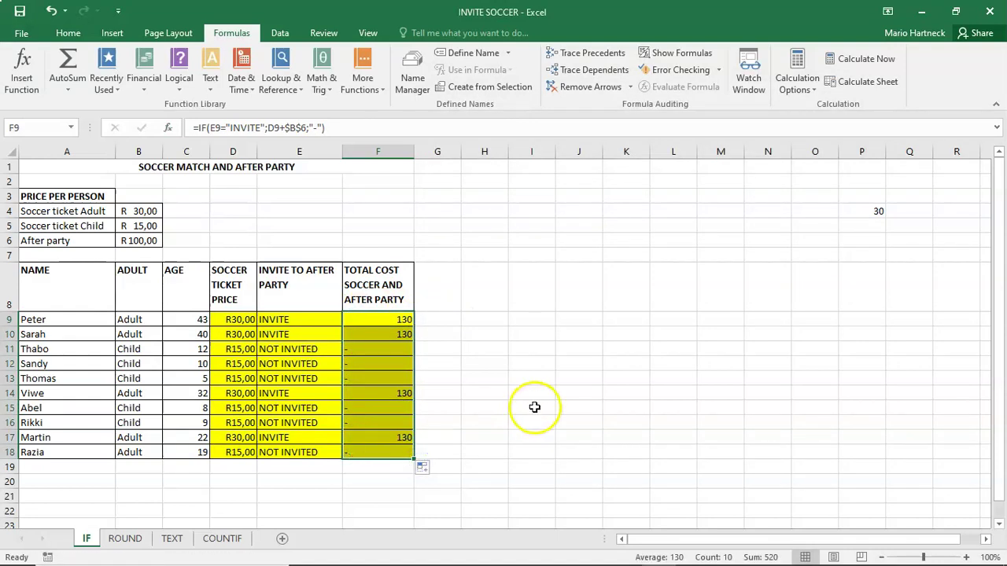
click(532, 406)
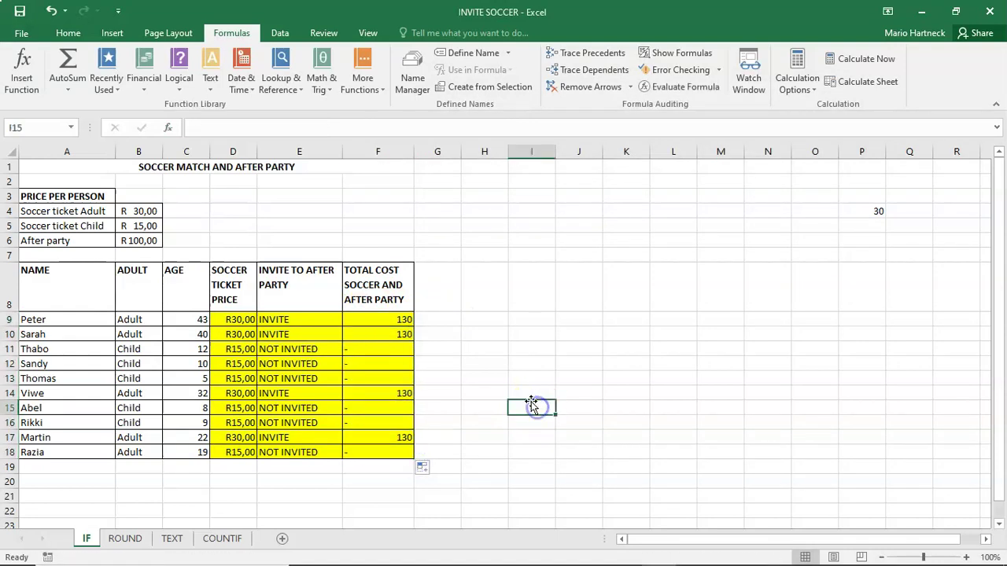
click(404, 320)
click(405, 335)
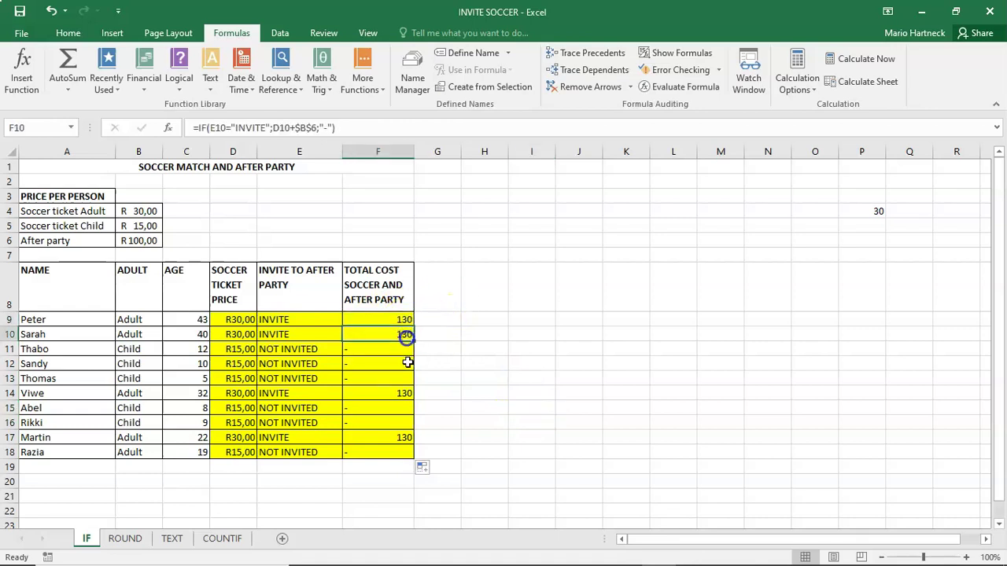
click(404, 395)
click(401, 439)
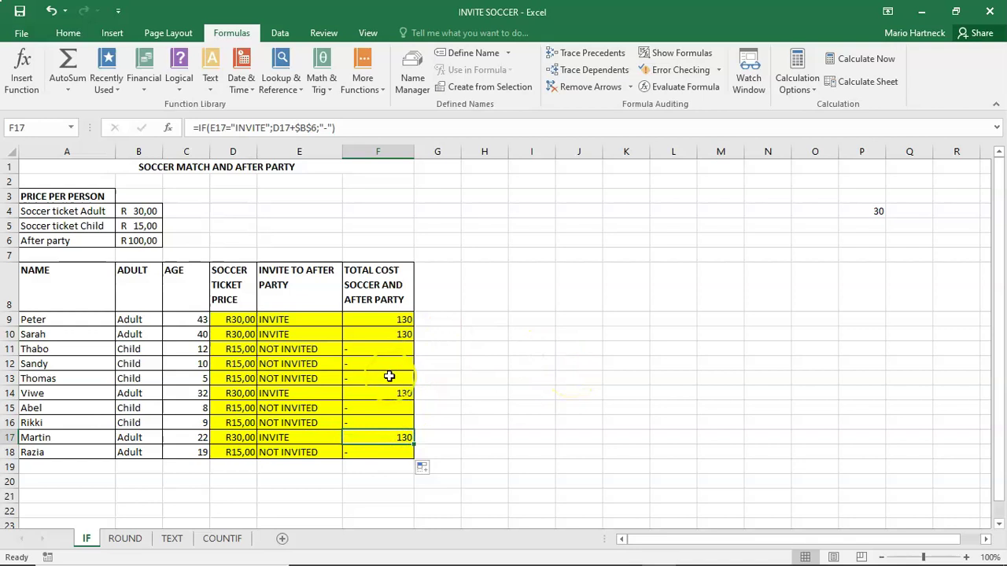
click(548, 347)
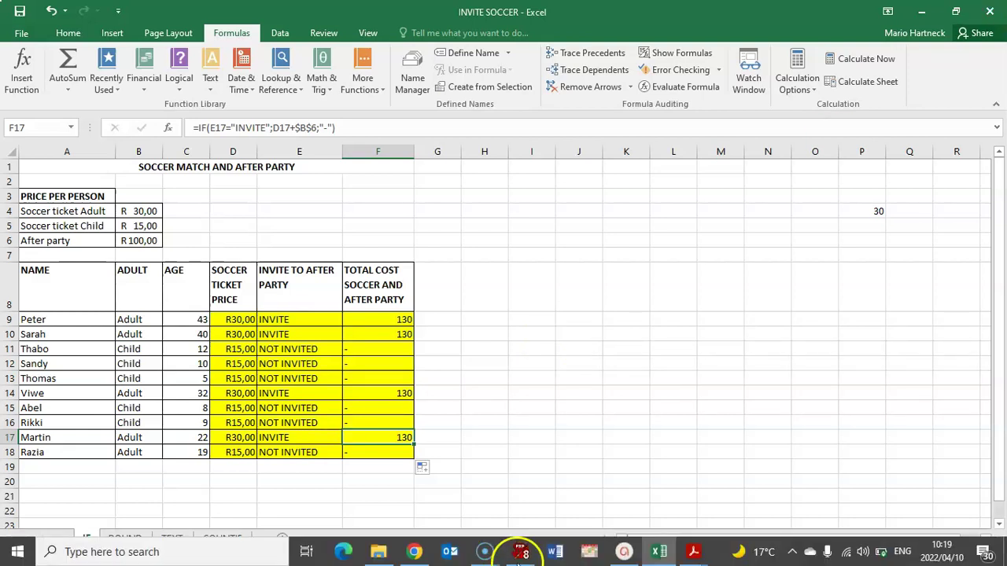
Switch to the COMPUTER PRACTICE N6 PDF, scroll through its pages and back to page 1
click(692, 553)
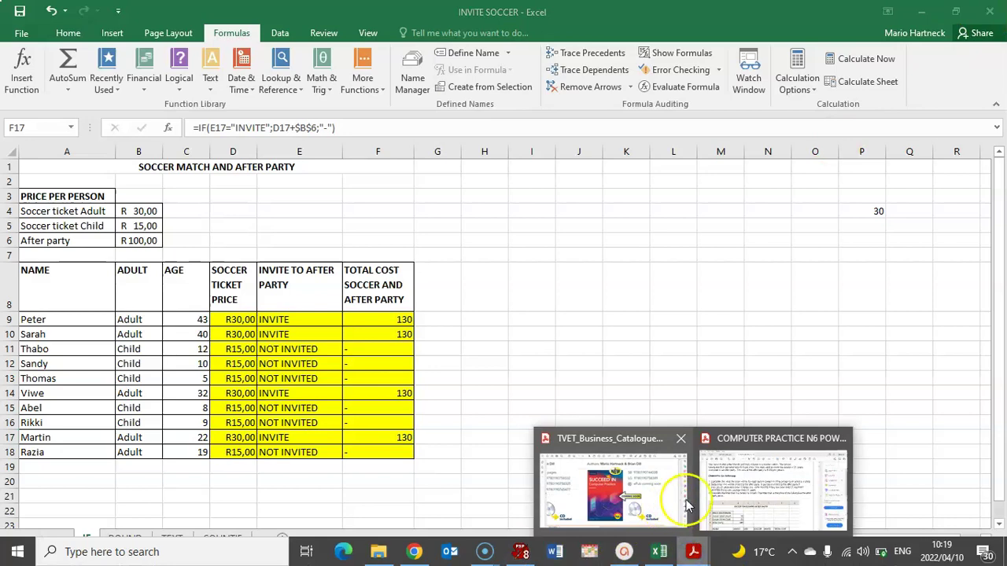
click(735, 490)
scroll(365, 310, up, 4)
scroll(366, 309, down, 15)
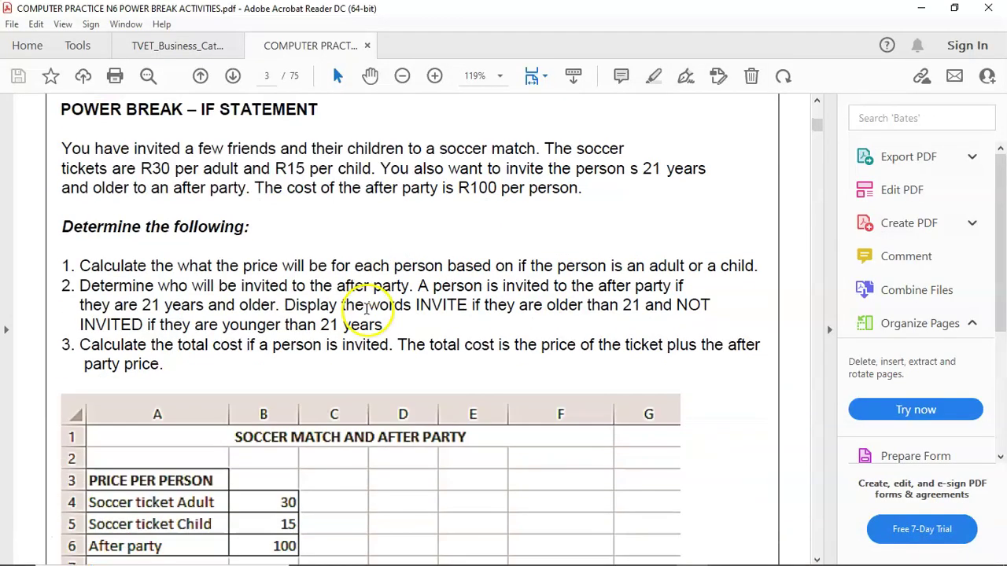
scroll(372, 310, down, 18)
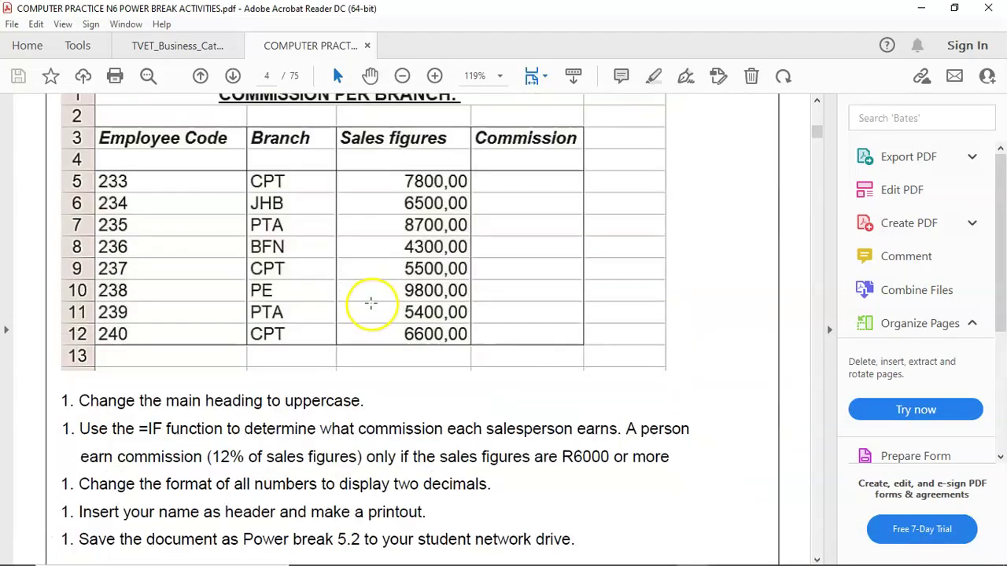
scroll(371, 302, down, 18)
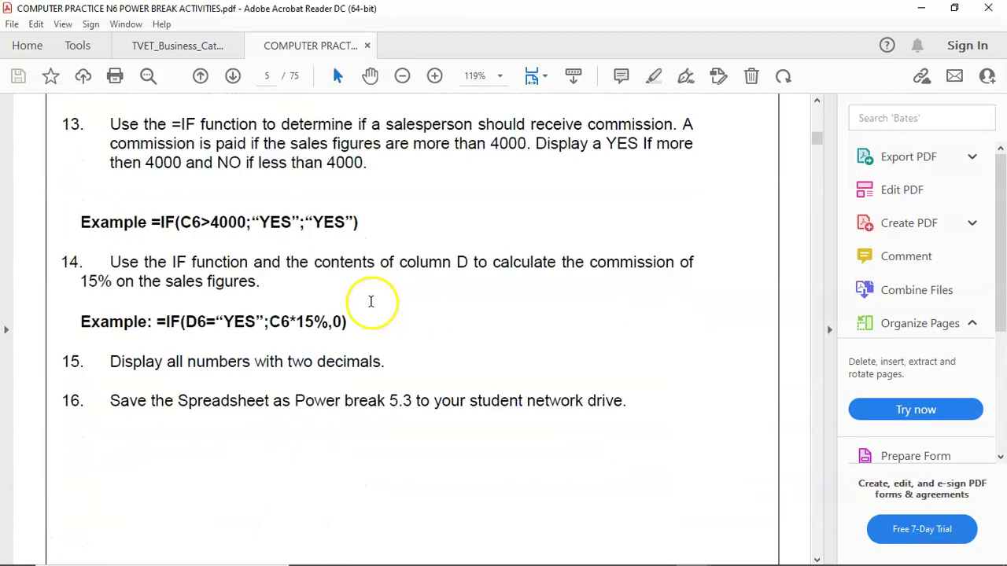
scroll(375, 298, down, 20)
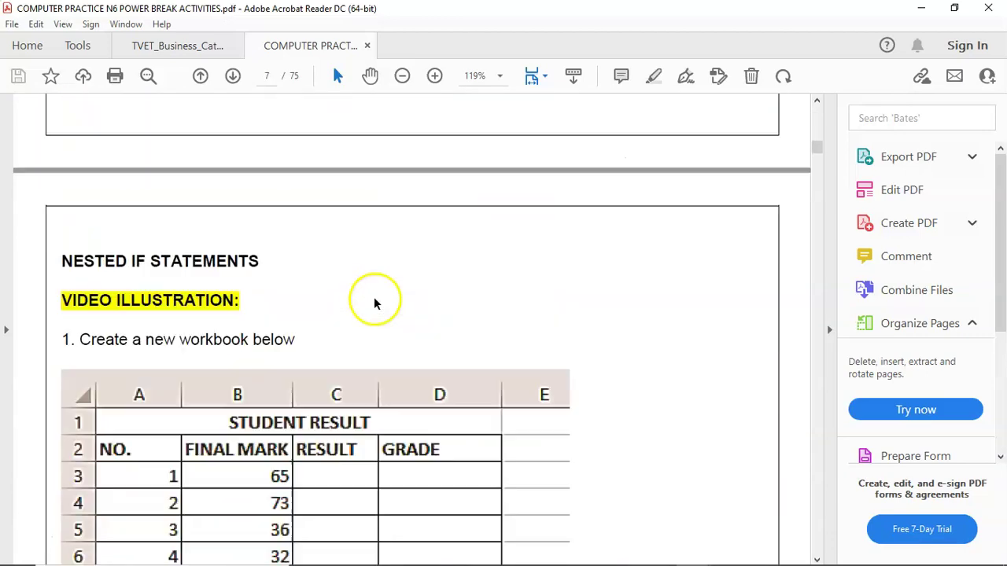
scroll(376, 297, down, 5)
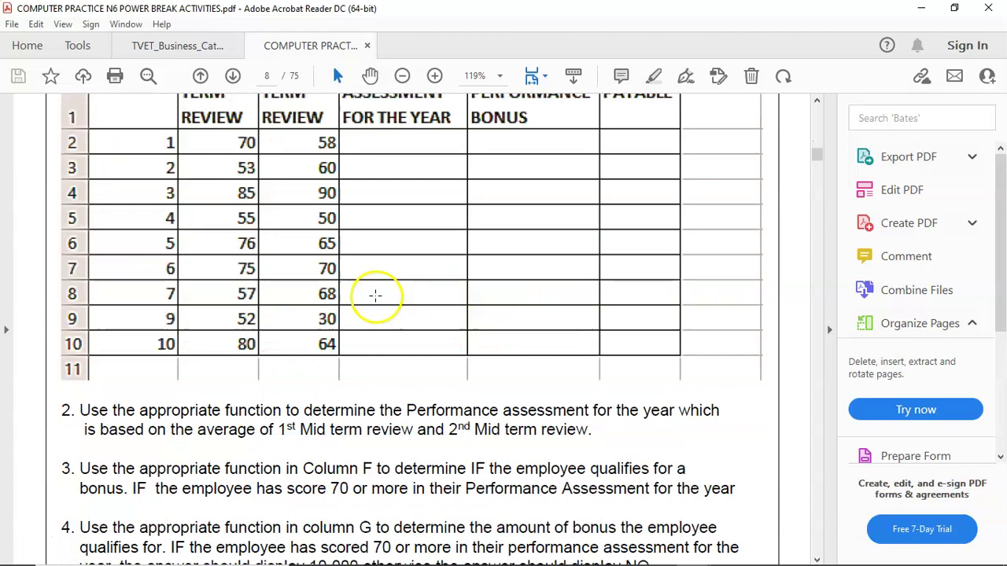
scroll(374, 303, up, 20)
scroll(373, 307, up, 20)
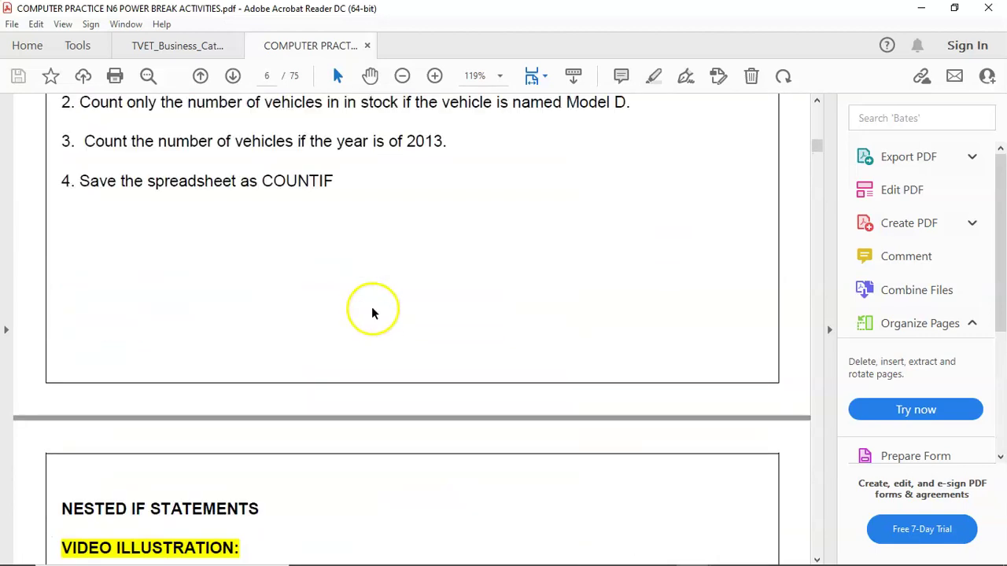
scroll(371, 307, up, 20)
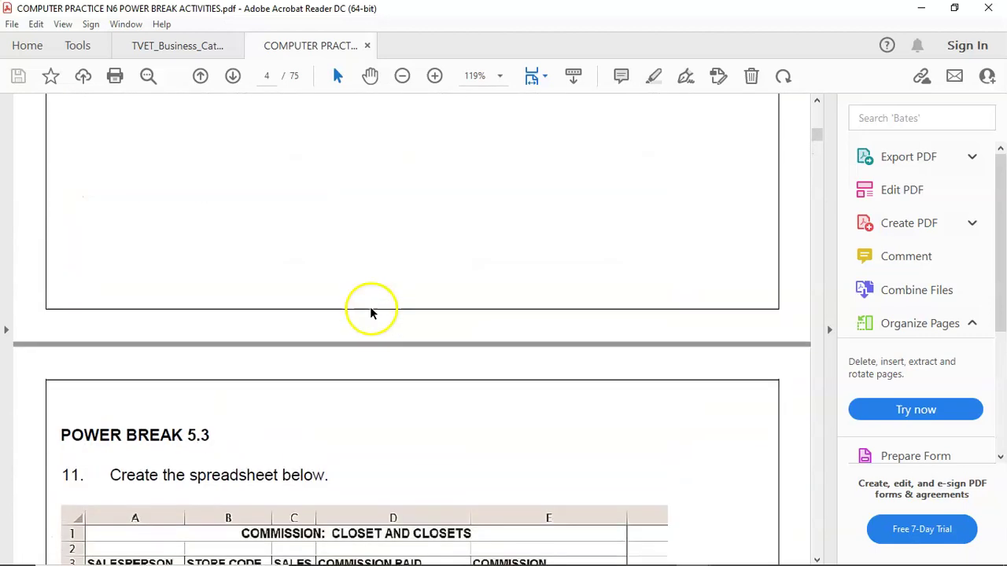
scroll(371, 311, up, 20)
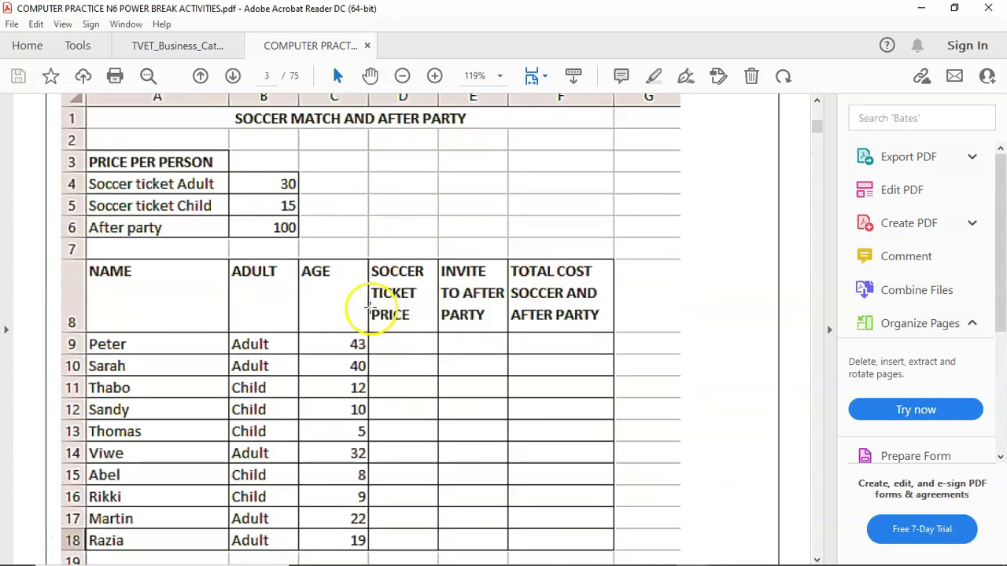
scroll(369, 308, up, 15)
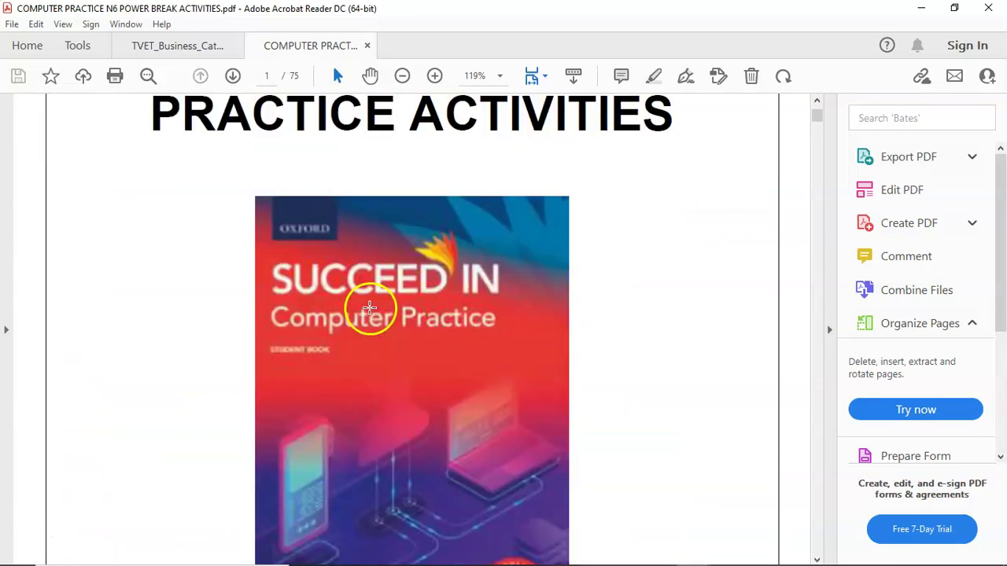